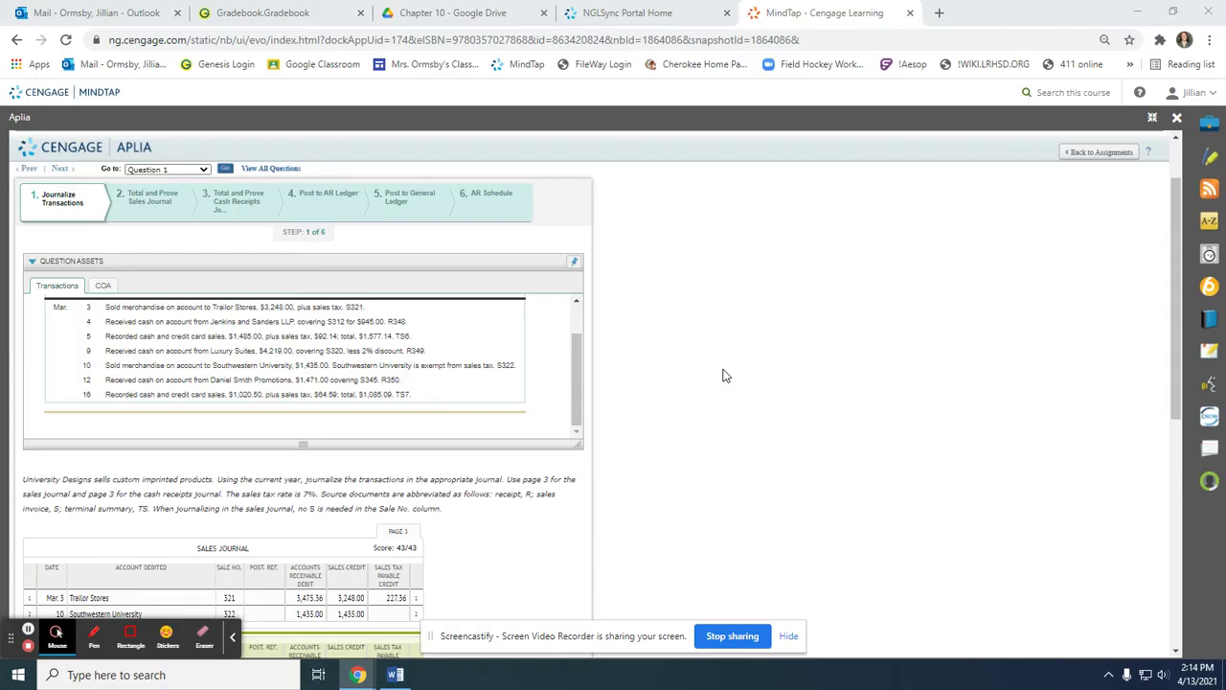
Step: Review the March transactions, the journalizing instructions and the sales journal entries of Mastery Problem 10-M
{"action": "scroll", "coordinate": [678, 297], "scroll_direction": "down", "scroll_amount": 1}
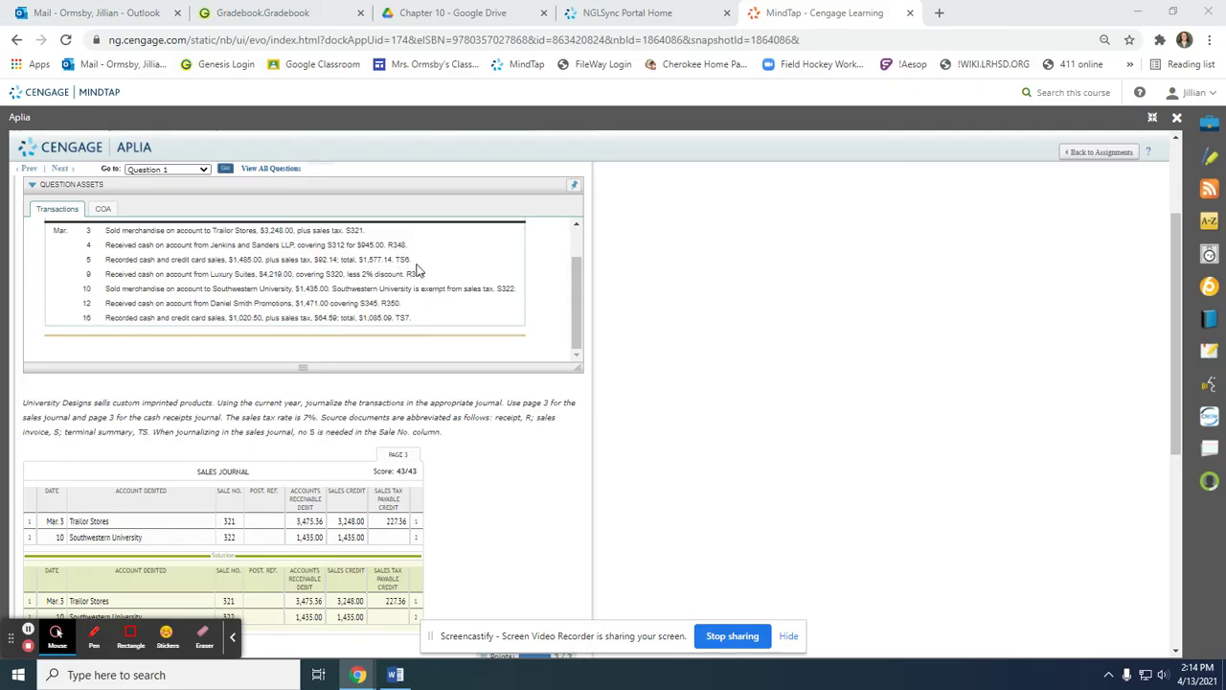
{"action": "scroll", "coordinate": [319, 374], "scroll_direction": "down", "scroll_amount": 4}
{"action": "scroll", "coordinate": [281, 308], "scroll_direction": "up", "scroll_amount": 8}
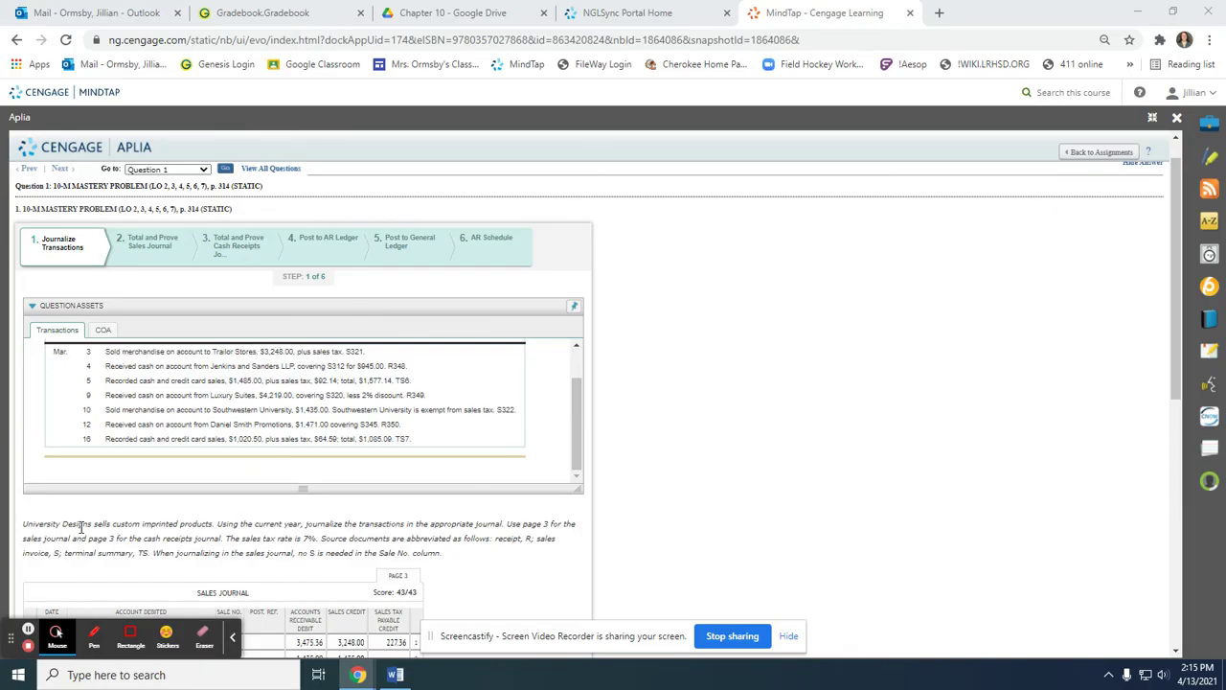
{"action": "scroll", "coordinate": [80, 526], "scroll_direction": "down", "scroll_amount": 1}
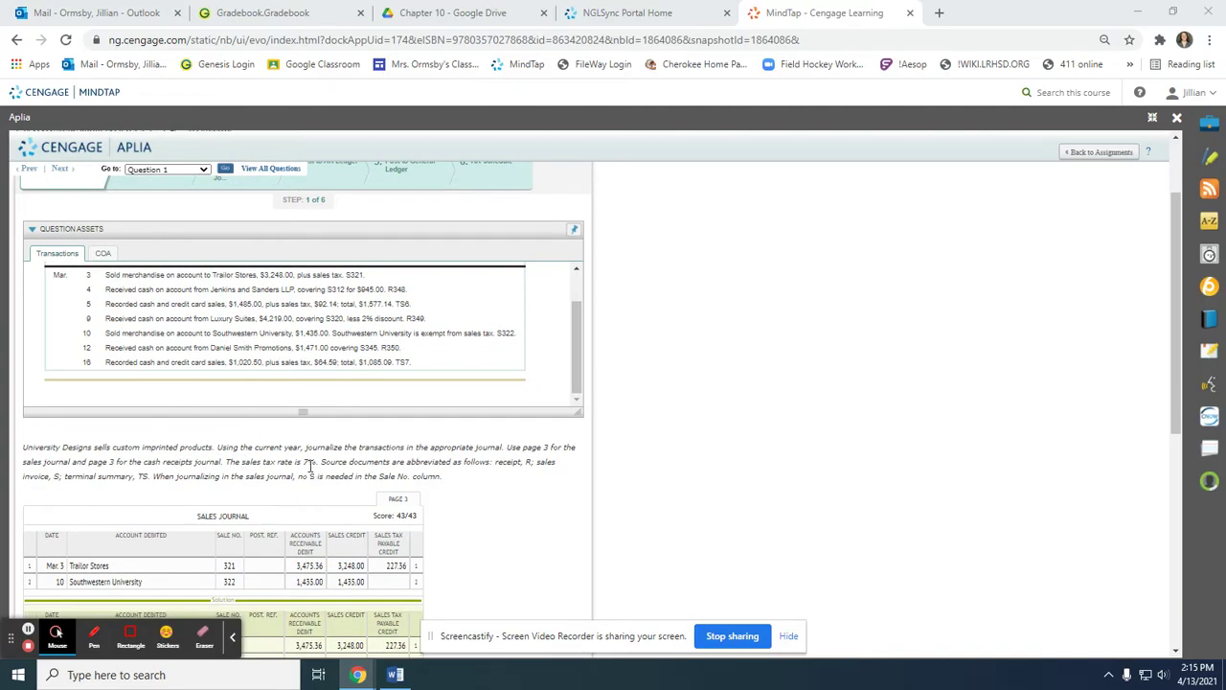
{"action": "scroll", "coordinate": [309, 465], "scroll_direction": "down", "scroll_amount": 1}
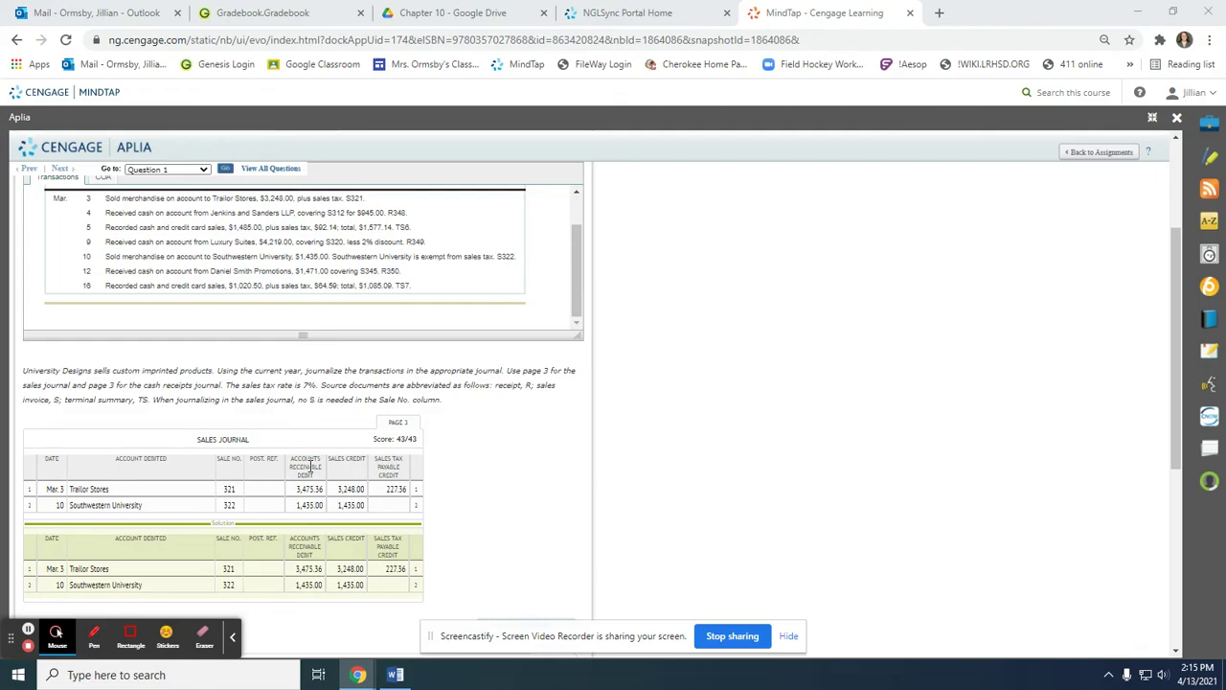
{"action": "scroll", "coordinate": [306, 466], "scroll_direction": "up", "scroll_amount": 1}
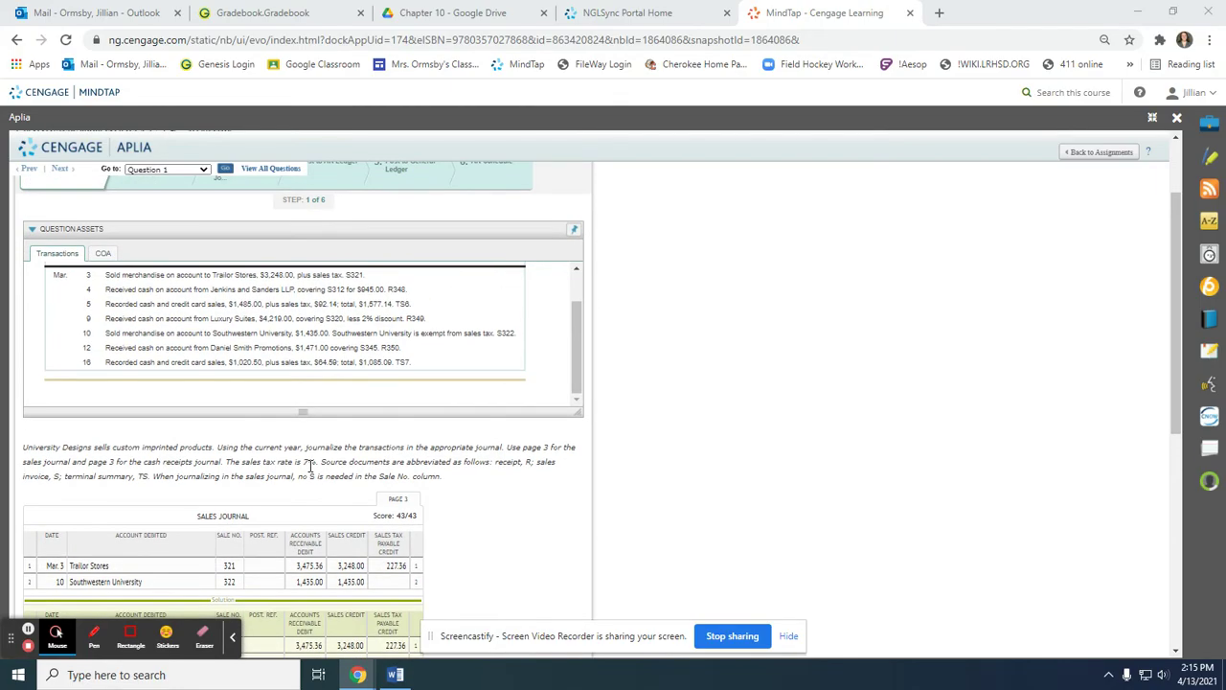
Step: Open the Windows Calculator and place it in the empty area beside the problem
{"action": "left_click", "coordinate": [125, 678]}
{"action": "type", "text": "Calc"}
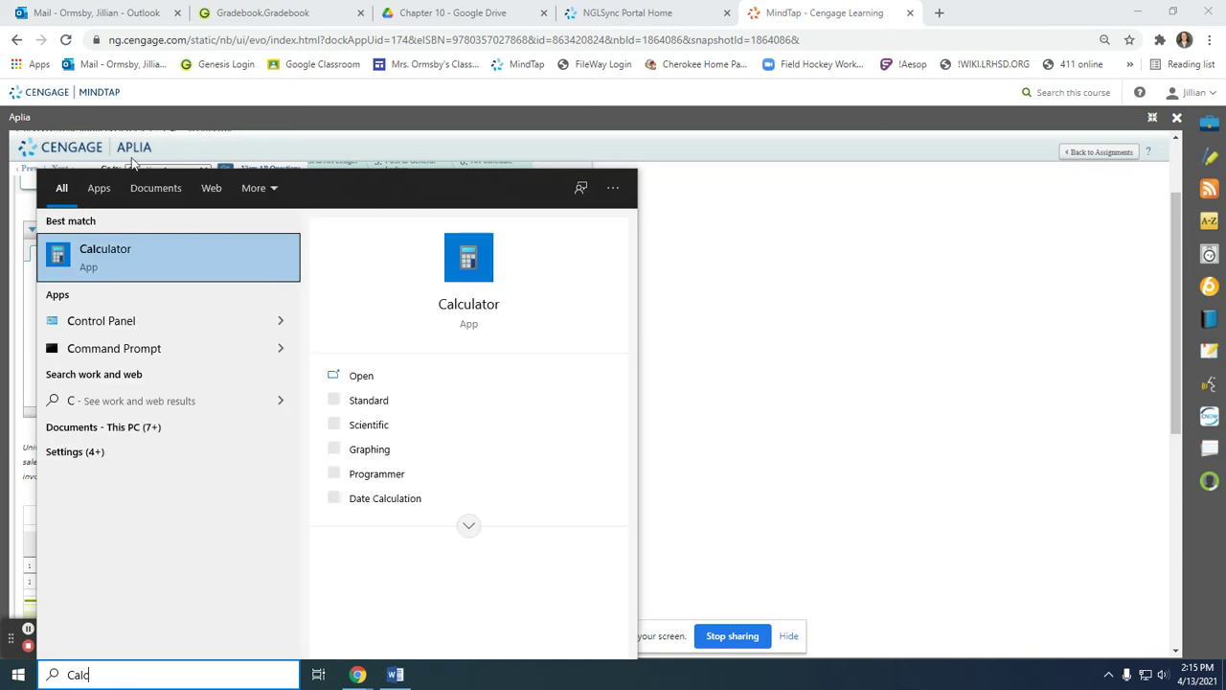
{"action": "left_click", "coordinate": [133, 266]}
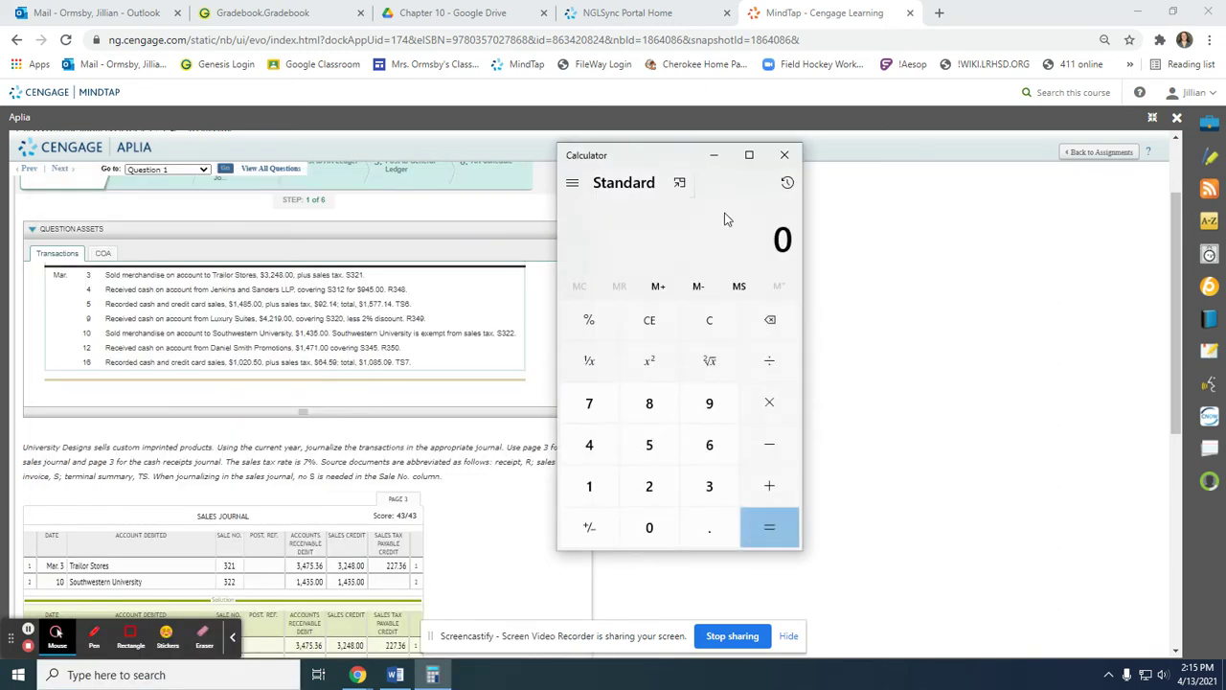
{"action": "left_click_drag", "start_coordinate": [639, 163], "coordinate": [813, 210]}
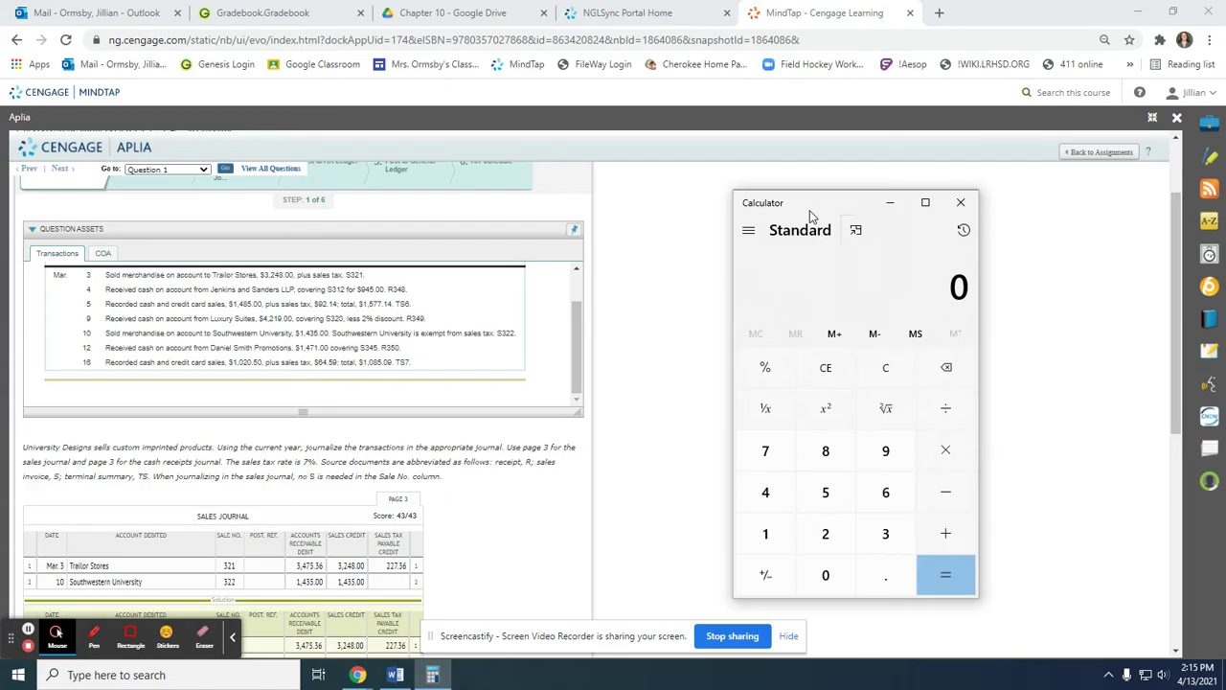
Step: Calculate the sales tax on the March 3 Trailor Stores sale by multiplying 3,248 by 0.07
{"action": "type", "text": "3,248"}
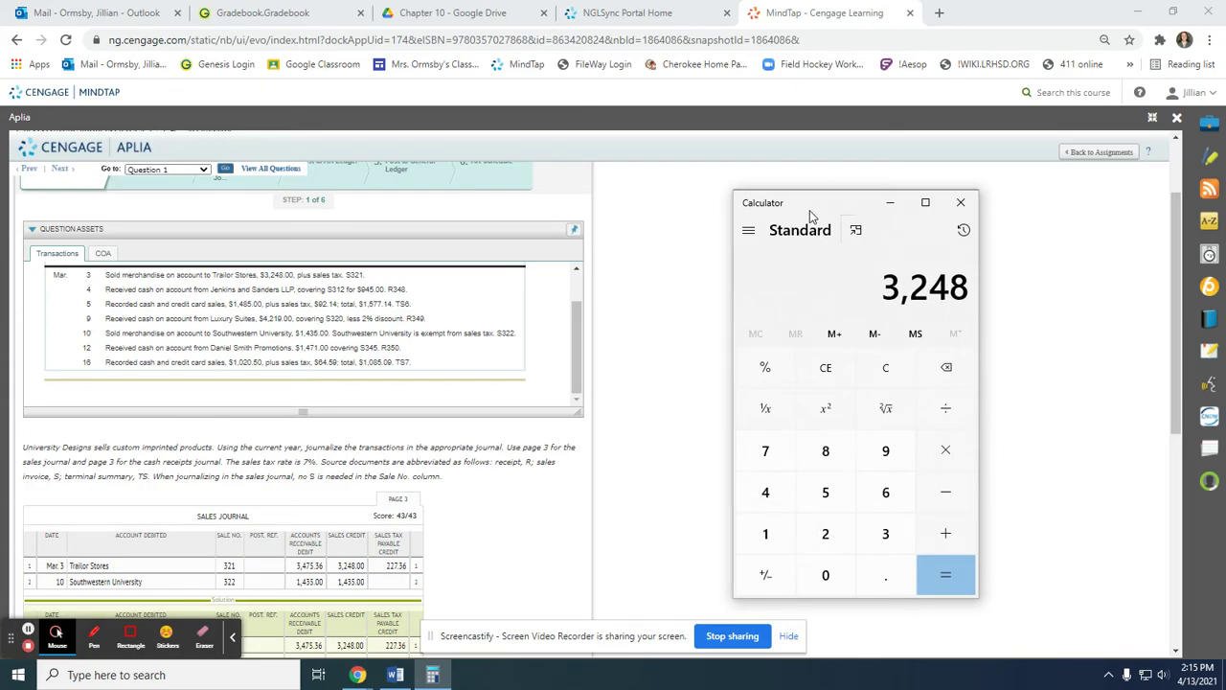
{"action": "key", "text": "asterisk"}
{"action": "type", "text": ".07"}
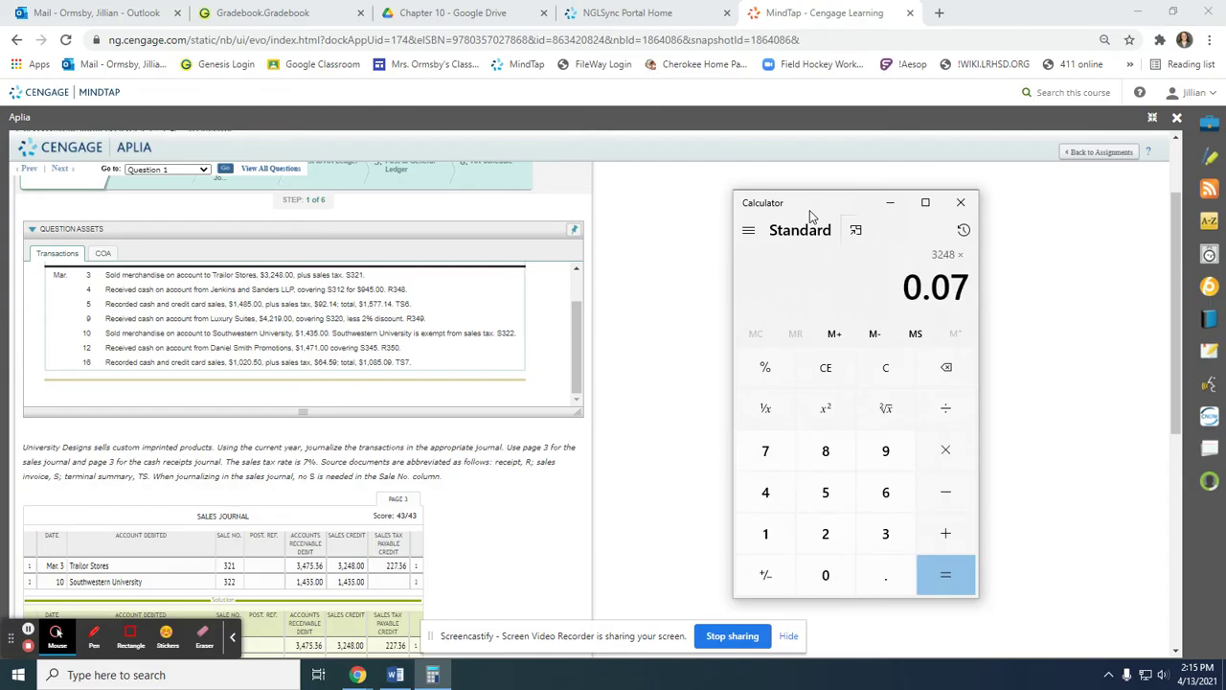
{"action": "key", "text": "Return"}
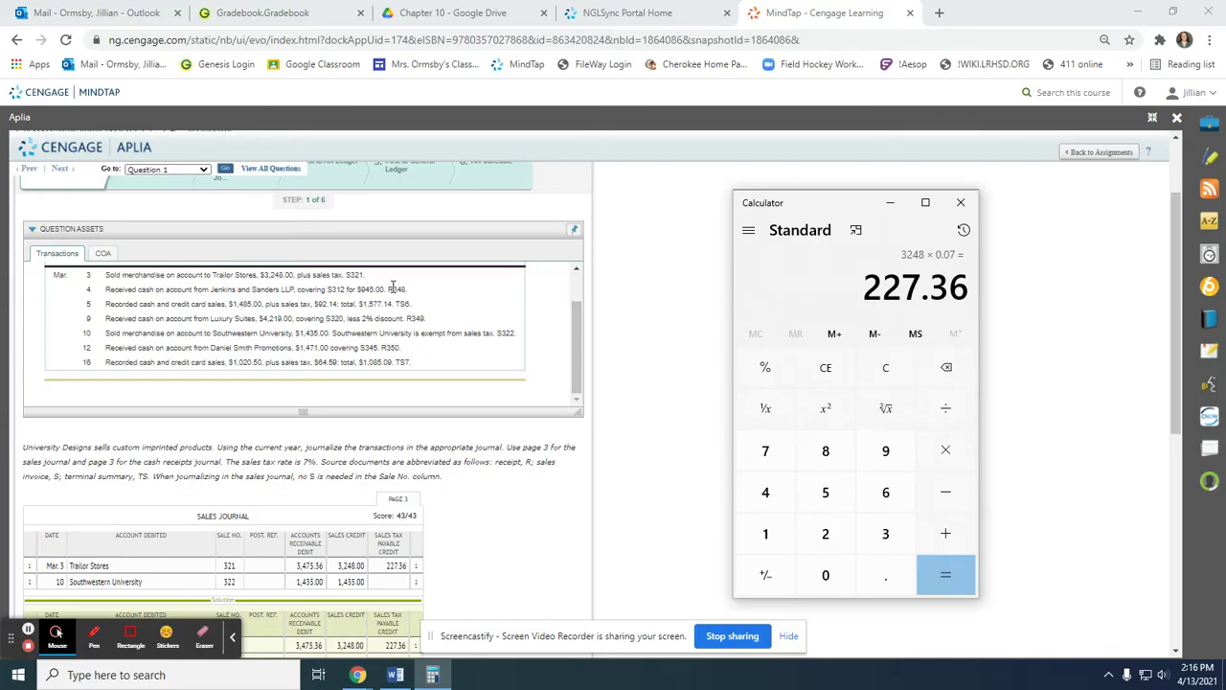
Step: Compare the March 4 and March 5 transactions with their entries in the cash receipts journal
{"action": "scroll", "coordinate": [405, 438], "scroll_direction": "down", "scroll_amount": 3}
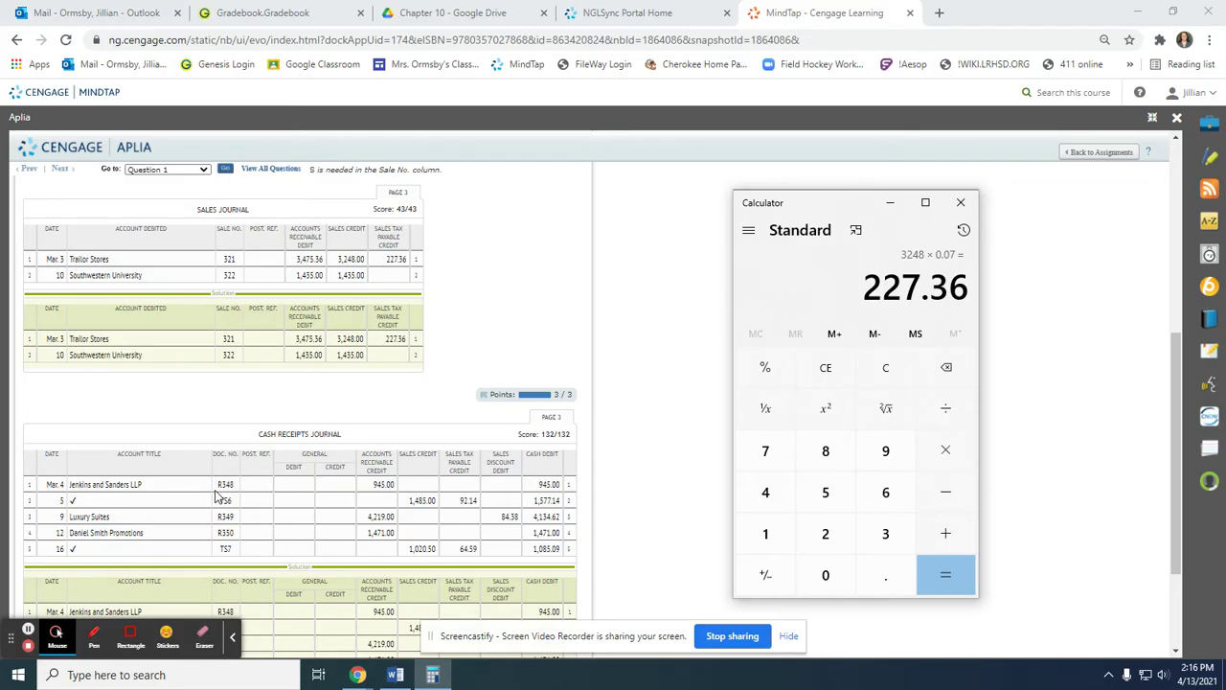
{"action": "scroll", "coordinate": [221, 428], "scroll_direction": "up", "scroll_amount": 5}
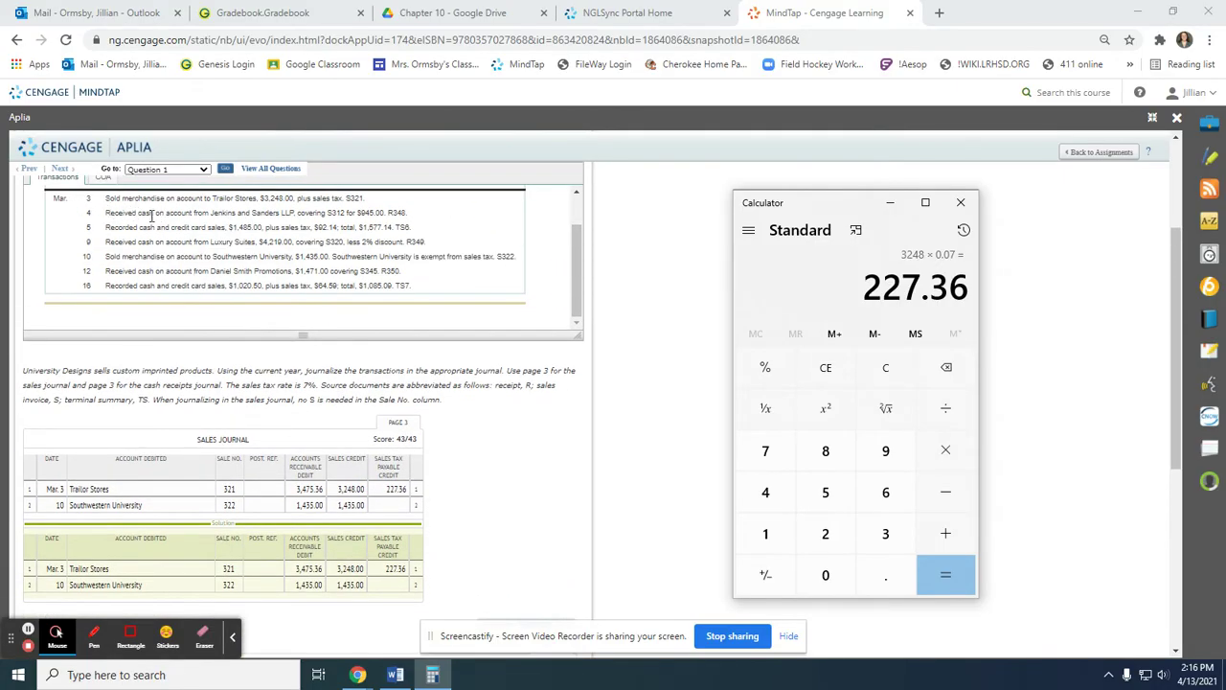
{"action": "left_click", "coordinate": [151, 215]}
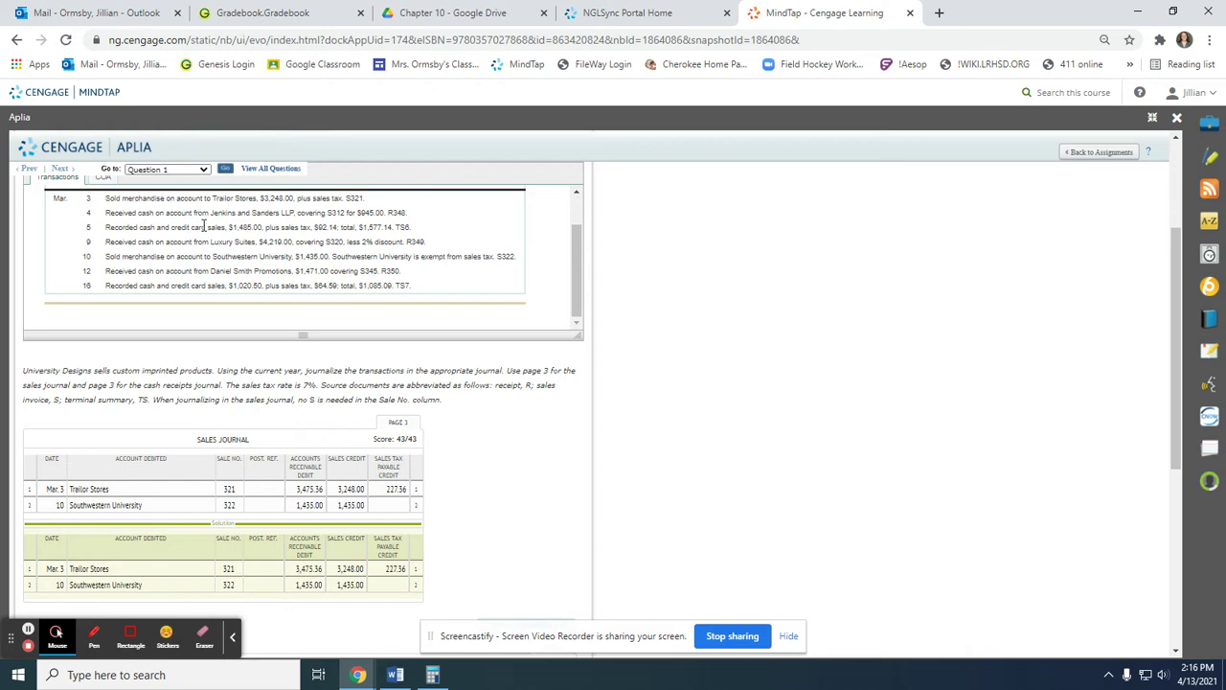
{"action": "scroll", "coordinate": [219, 265], "scroll_direction": "down", "scroll_amount": 3}
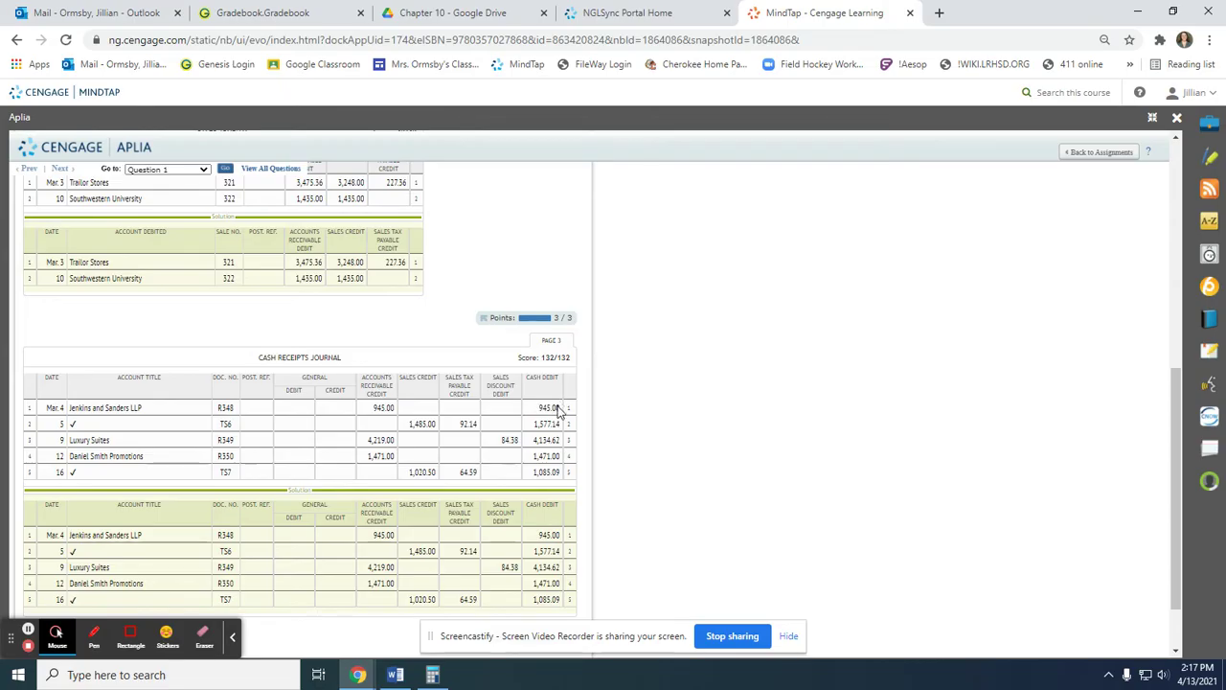
{"action": "scroll", "coordinate": [558, 412], "scroll_direction": "up", "scroll_amount": 3}
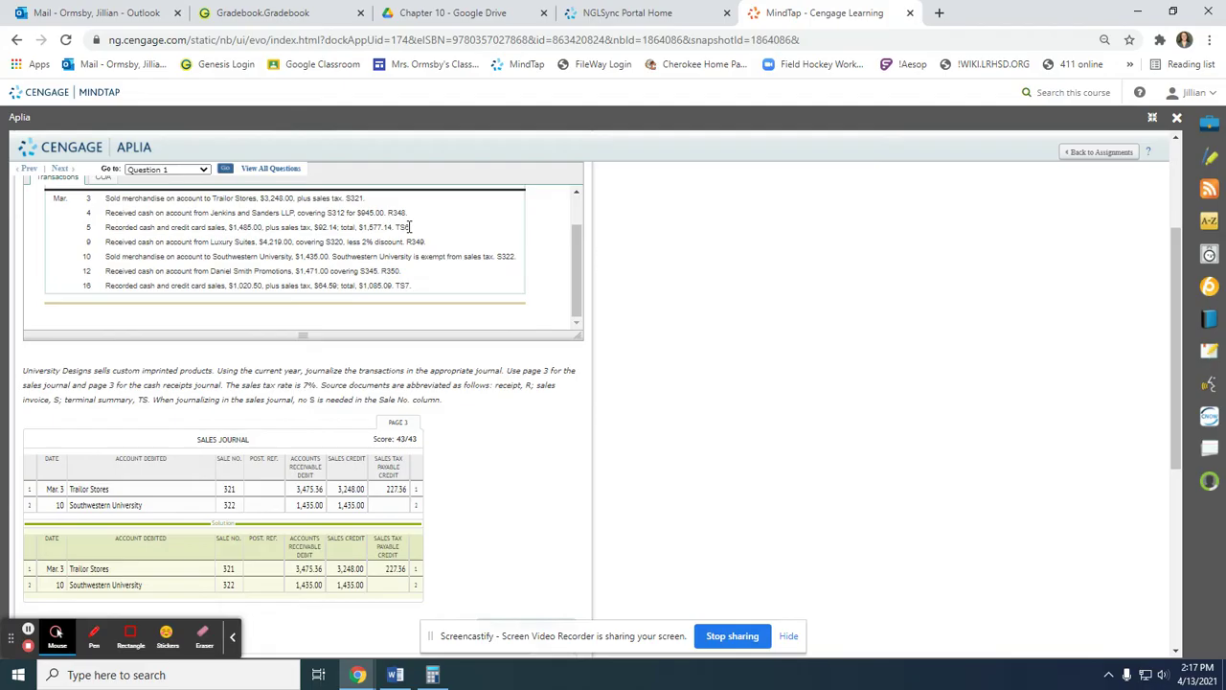
{"action": "scroll", "coordinate": [156, 332], "scroll_direction": "down", "scroll_amount": 4}
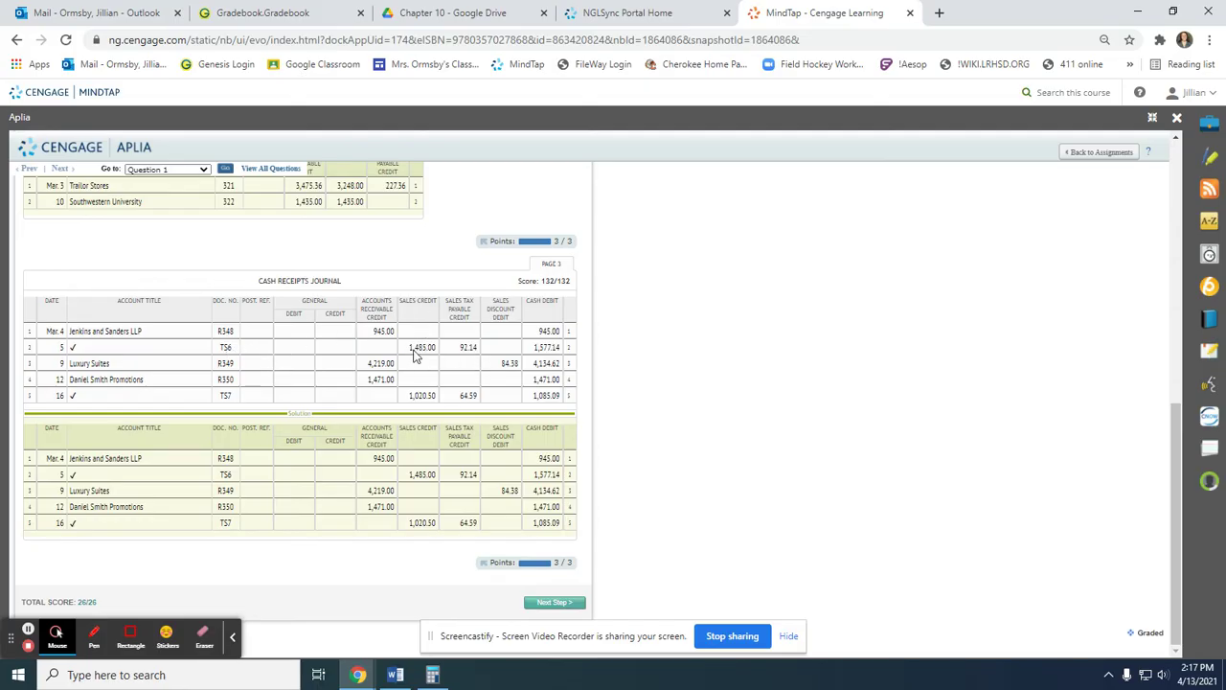
{"action": "scroll", "coordinate": [414, 357], "scroll_direction": "up", "scroll_amount": 3}
{"action": "scroll", "coordinate": [282, 351], "scroll_direction": "up", "scroll_amount": 3}
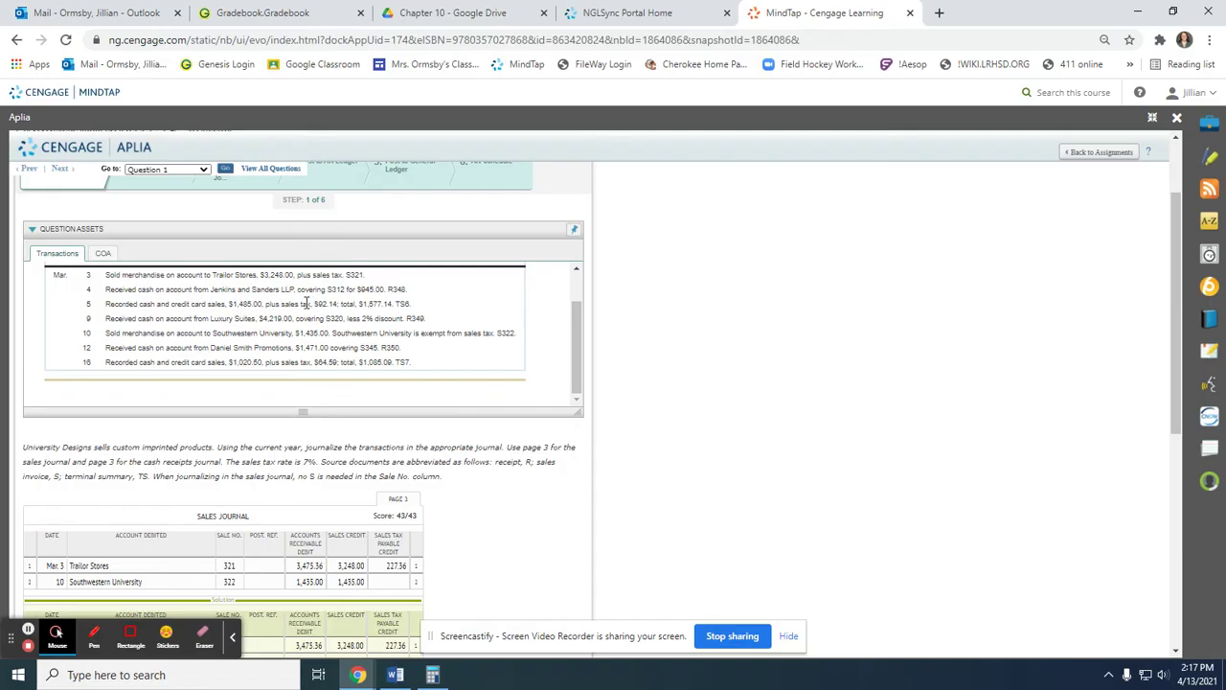
{"action": "scroll", "coordinate": [321, 305], "scroll_direction": "down", "scroll_amount": 4}
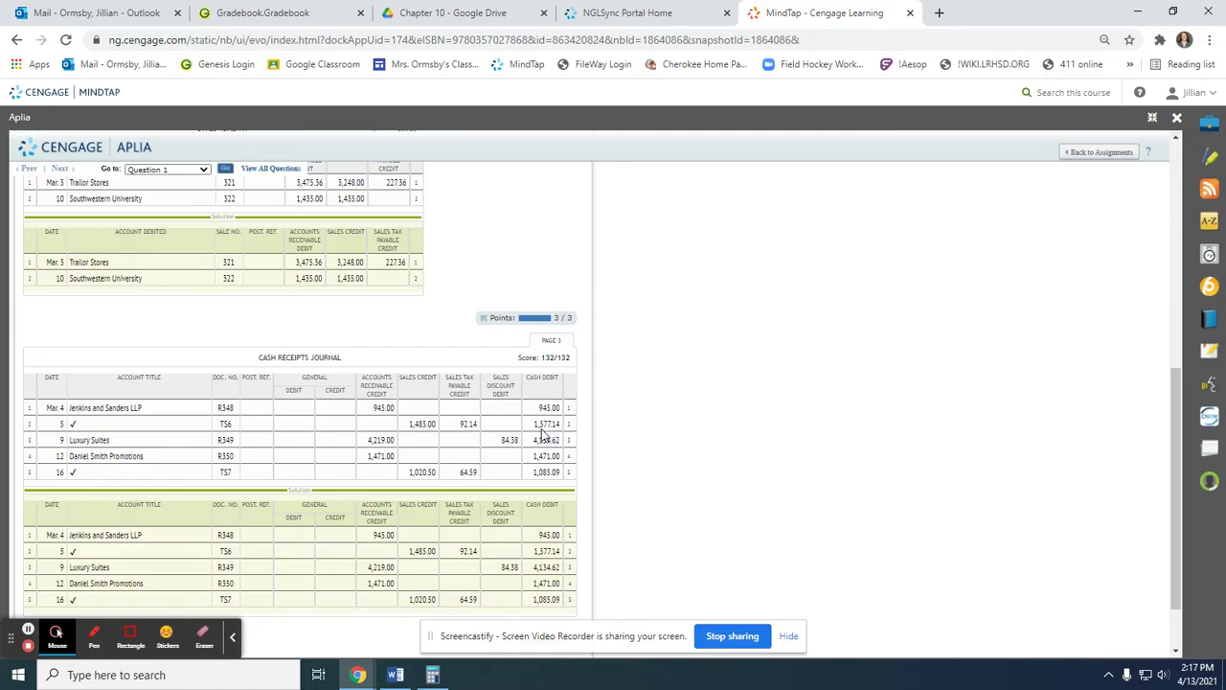
Step: Check the March 9 Luxury Suites receipt and calculate its sales discount in Calculator by multiplying 4,219 by 0.02
{"action": "scroll", "coordinate": [541, 428], "scroll_direction": "up", "scroll_amount": 5}
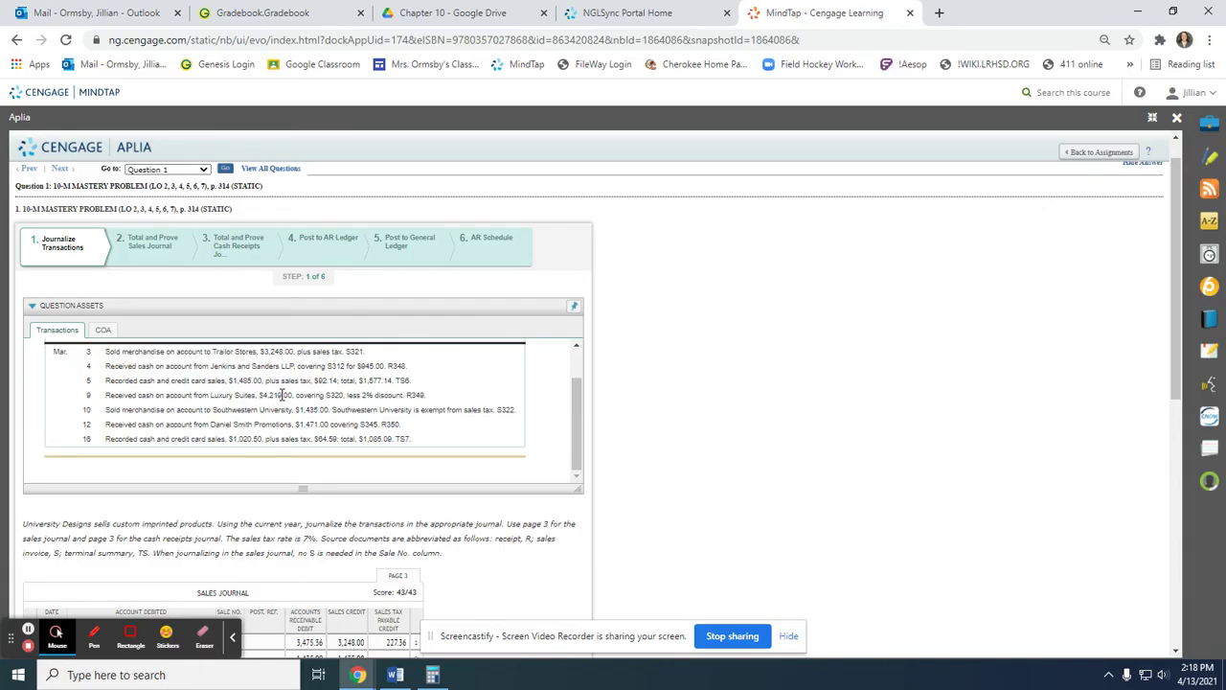
{"action": "scroll", "coordinate": [283, 395], "scroll_direction": "down", "scroll_amount": 10}
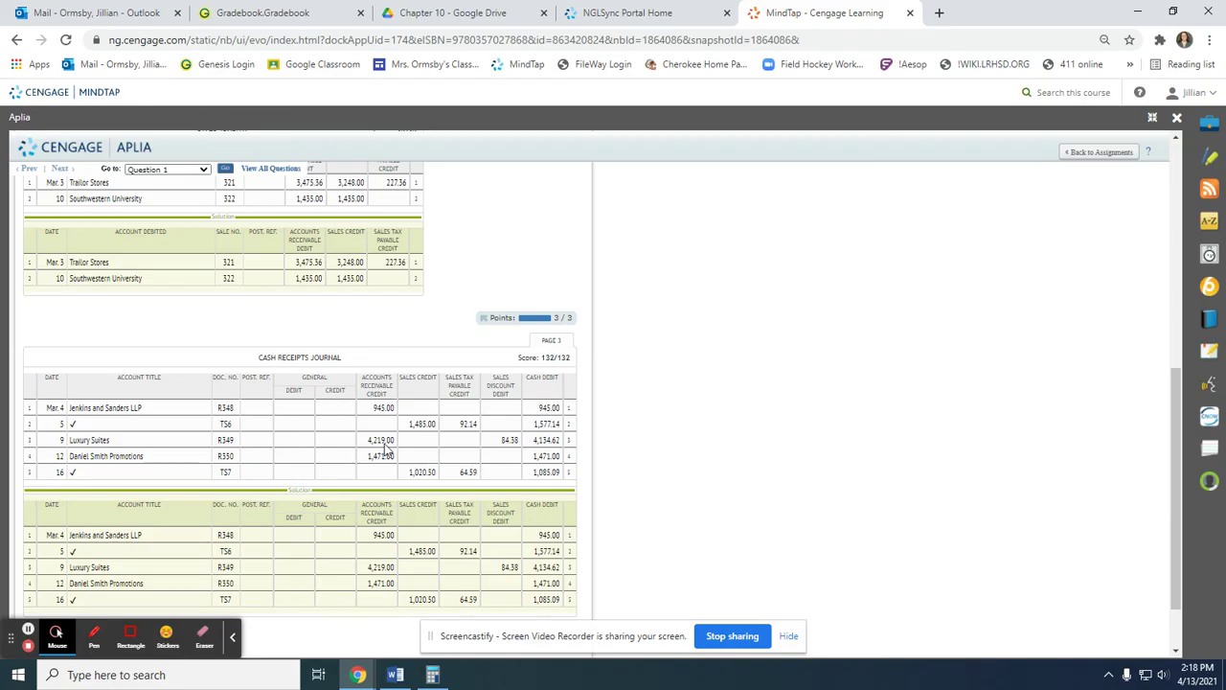
{"action": "scroll", "coordinate": [387, 449], "scroll_direction": "up", "scroll_amount": 3}
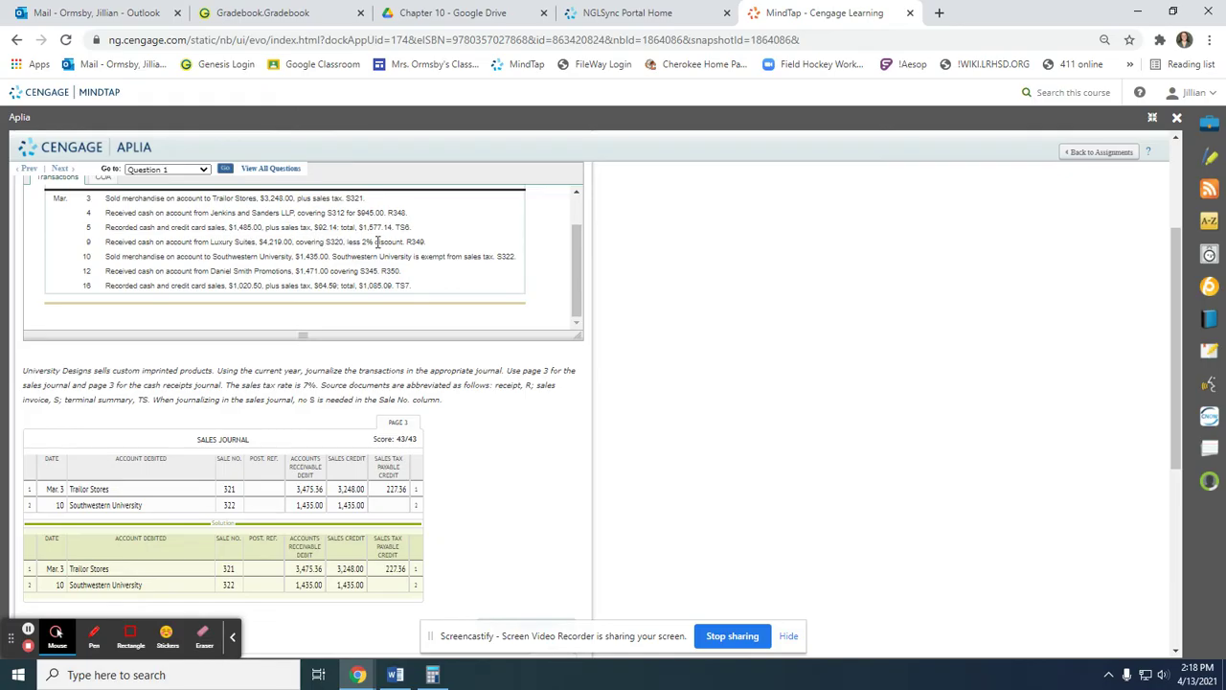
{"action": "scroll", "coordinate": [369, 242], "scroll_direction": "down", "scroll_amount": 5}
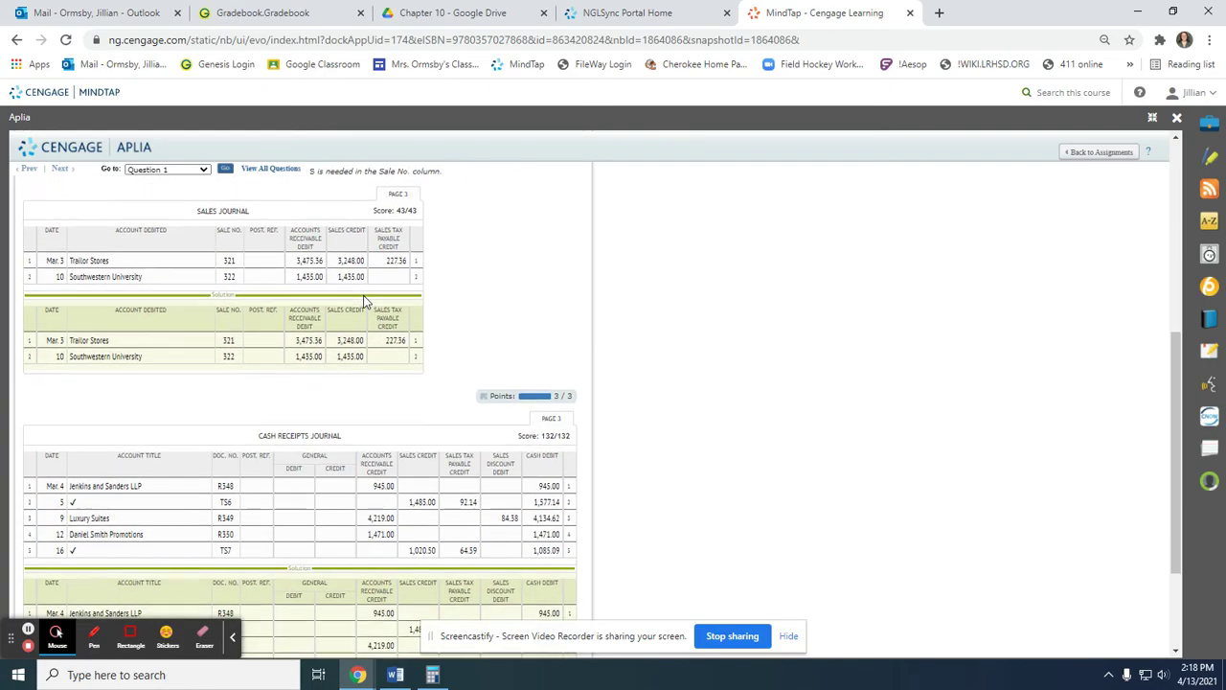
{"action": "scroll", "coordinate": [411, 417], "scroll_direction": "up", "scroll_amount": 1}
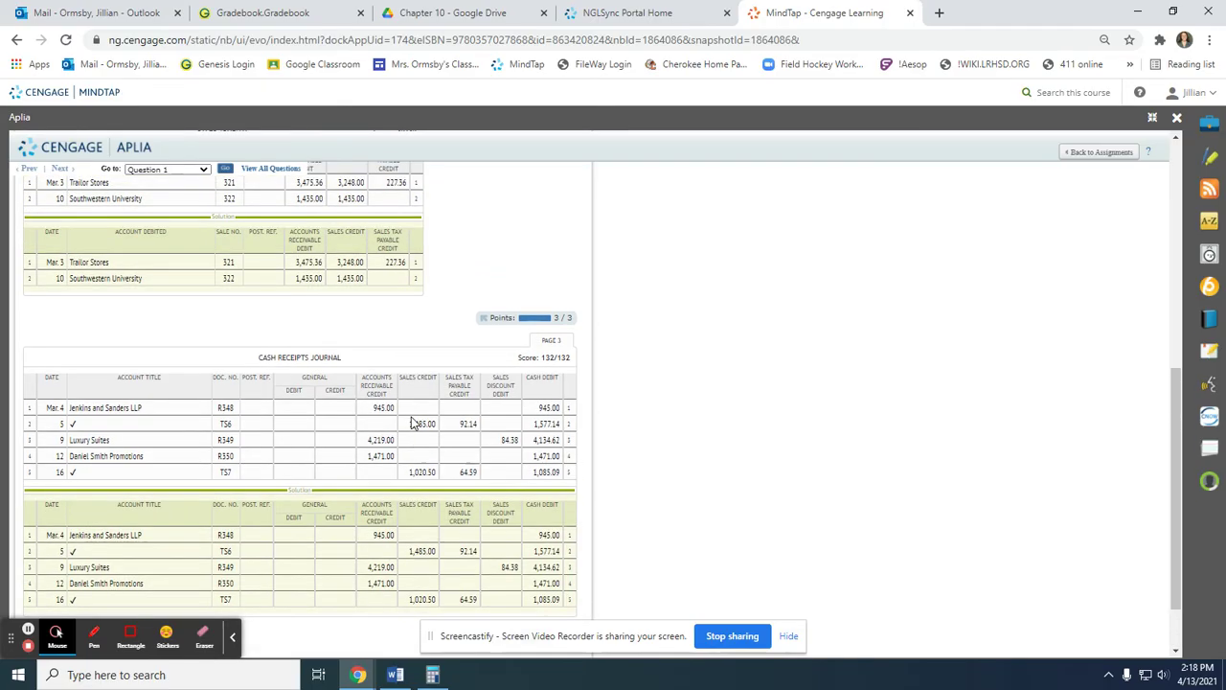
{"action": "left_click", "coordinate": [433, 675]}
{"action": "left_click", "coordinate": [826, 367]}
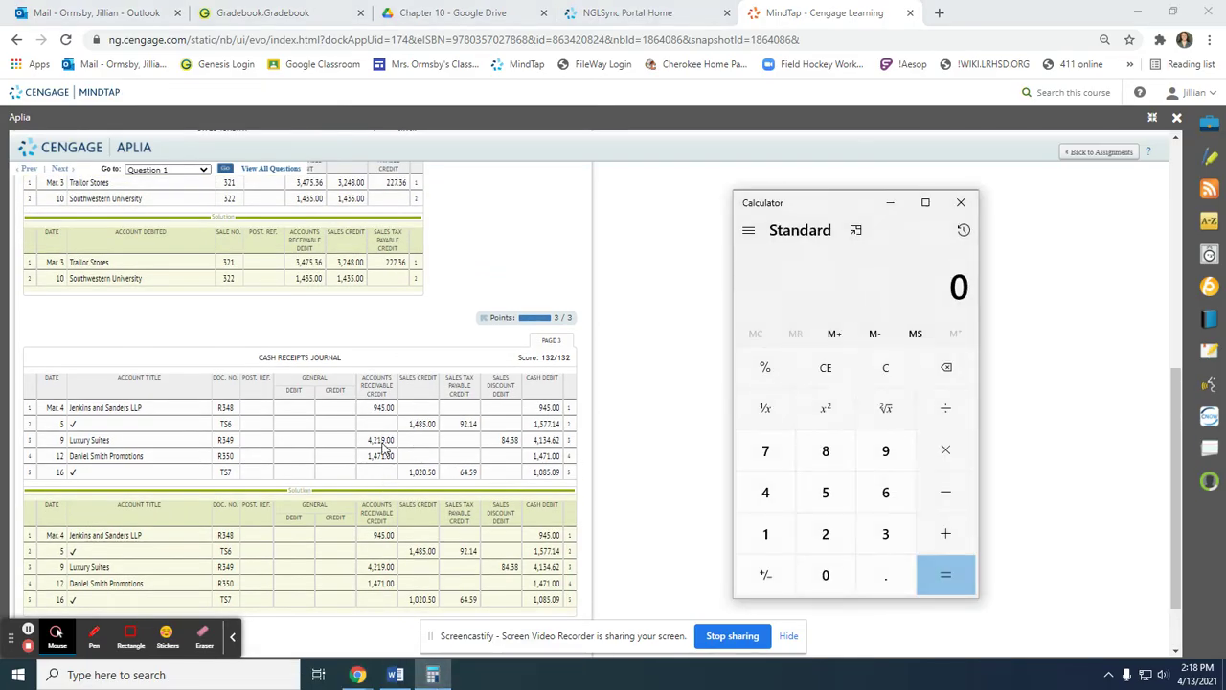
{"action": "type", "text": "4,2"}
{"action": "type", "text": "1"}
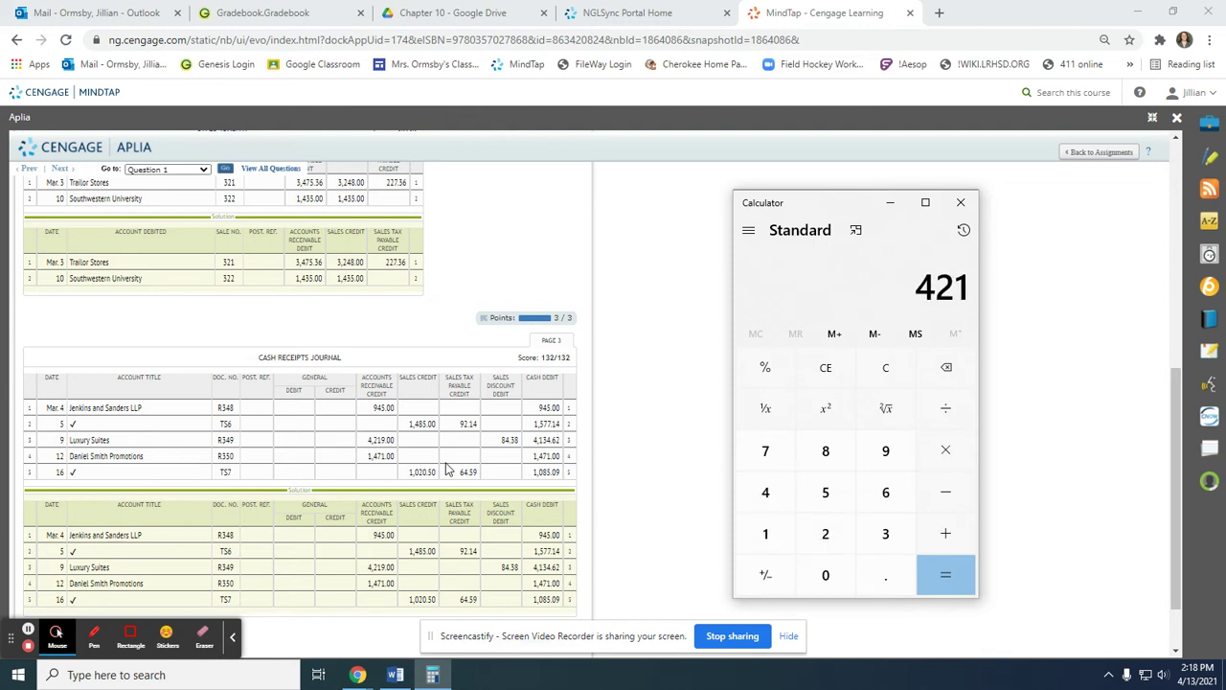
{"action": "type", "text": "9"}
{"action": "key", "text": "asterisk"}
{"action": "type", "text": ".02"}
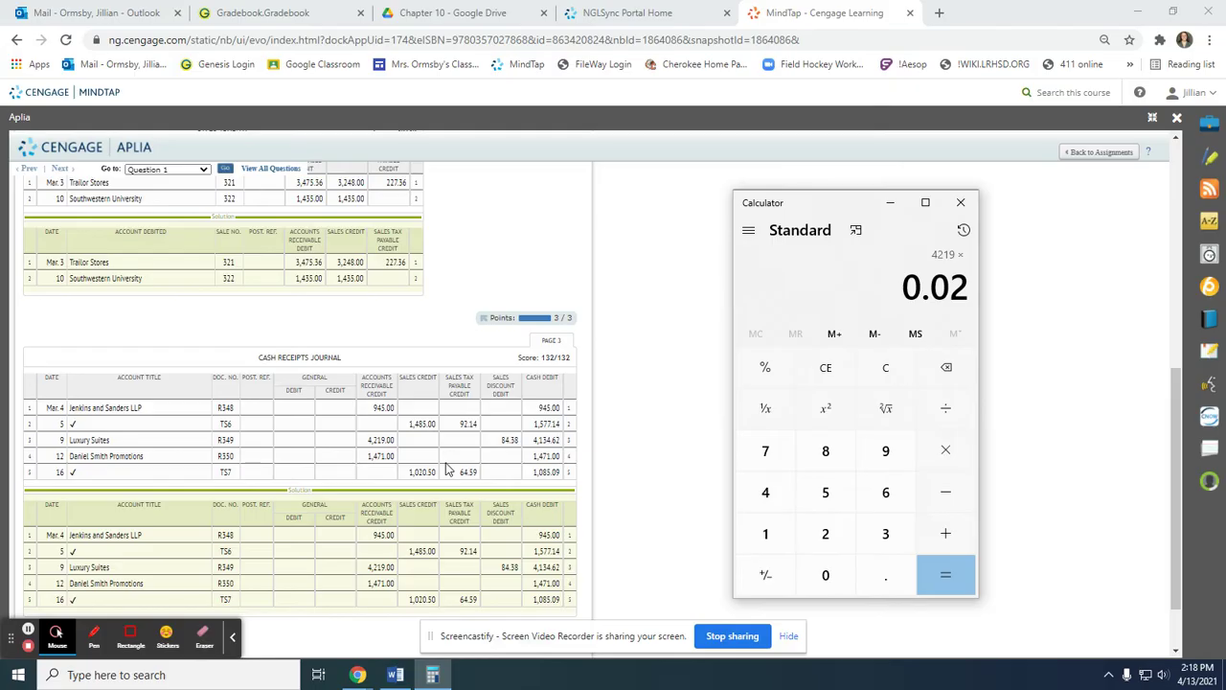
{"action": "key", "text": "Return"}
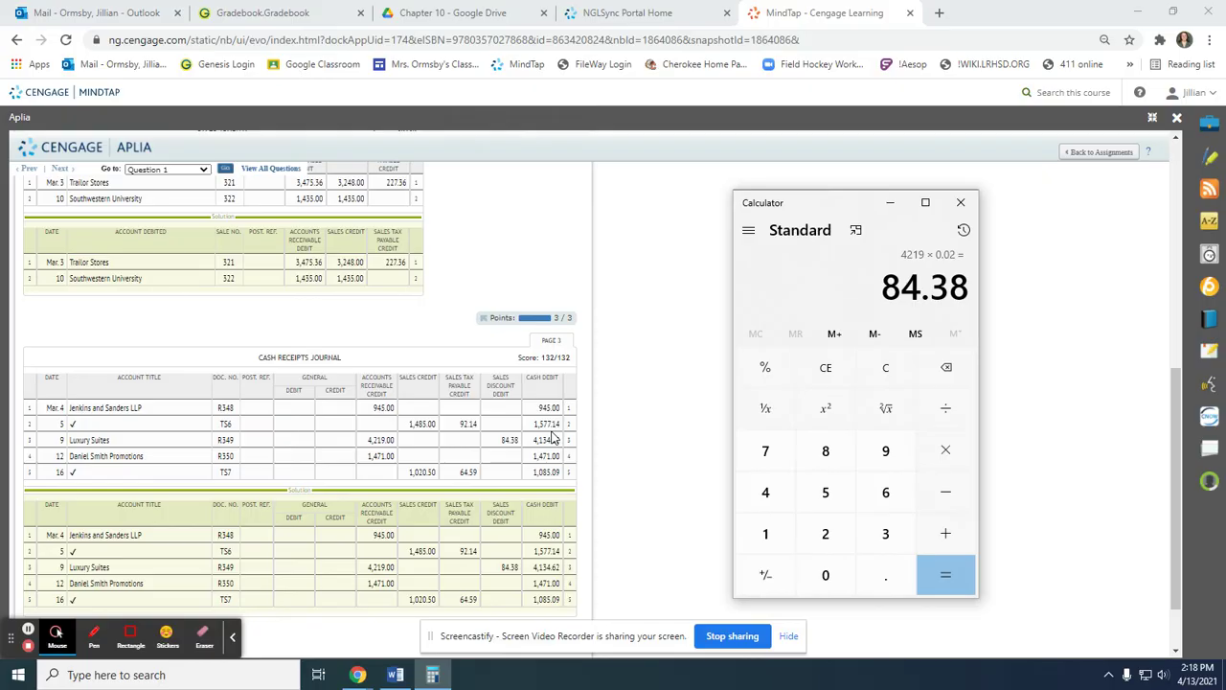
Step: Compare the March 12 and March 16 transactions with their entries in the cash receipts journal
{"action": "scroll", "coordinate": [552, 438], "scroll_direction": "up", "scroll_amount": 5}
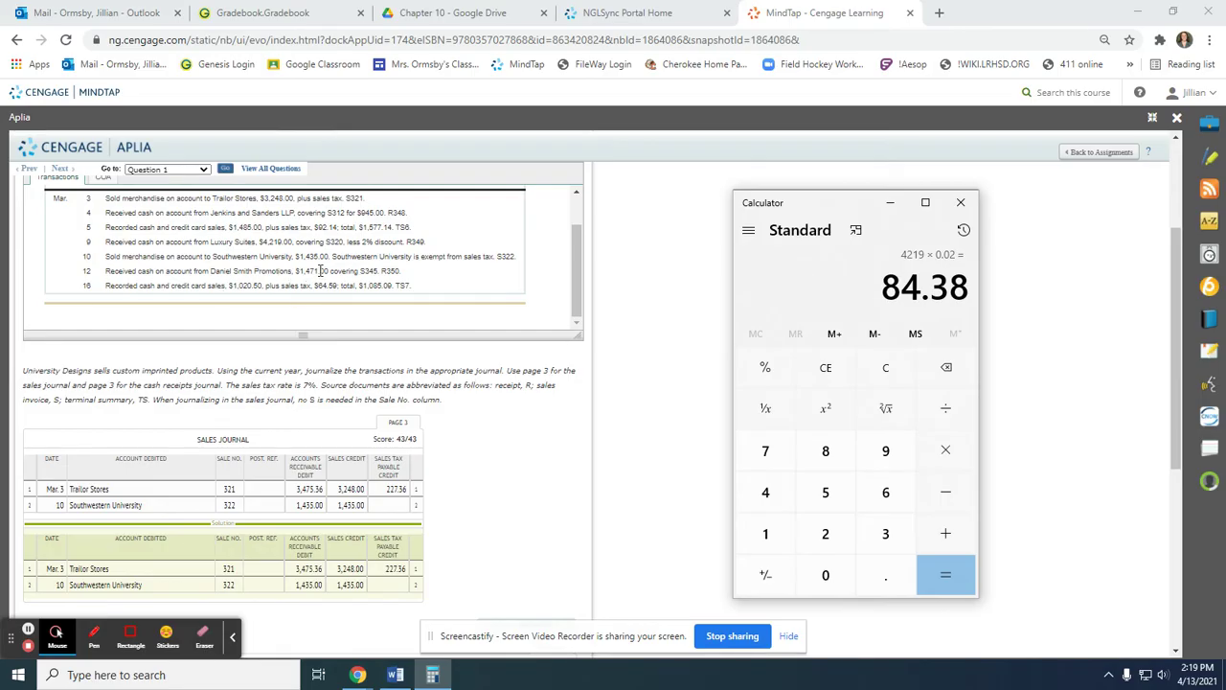
{"action": "scroll", "coordinate": [321, 272], "scroll_direction": "down", "scroll_amount": 5}
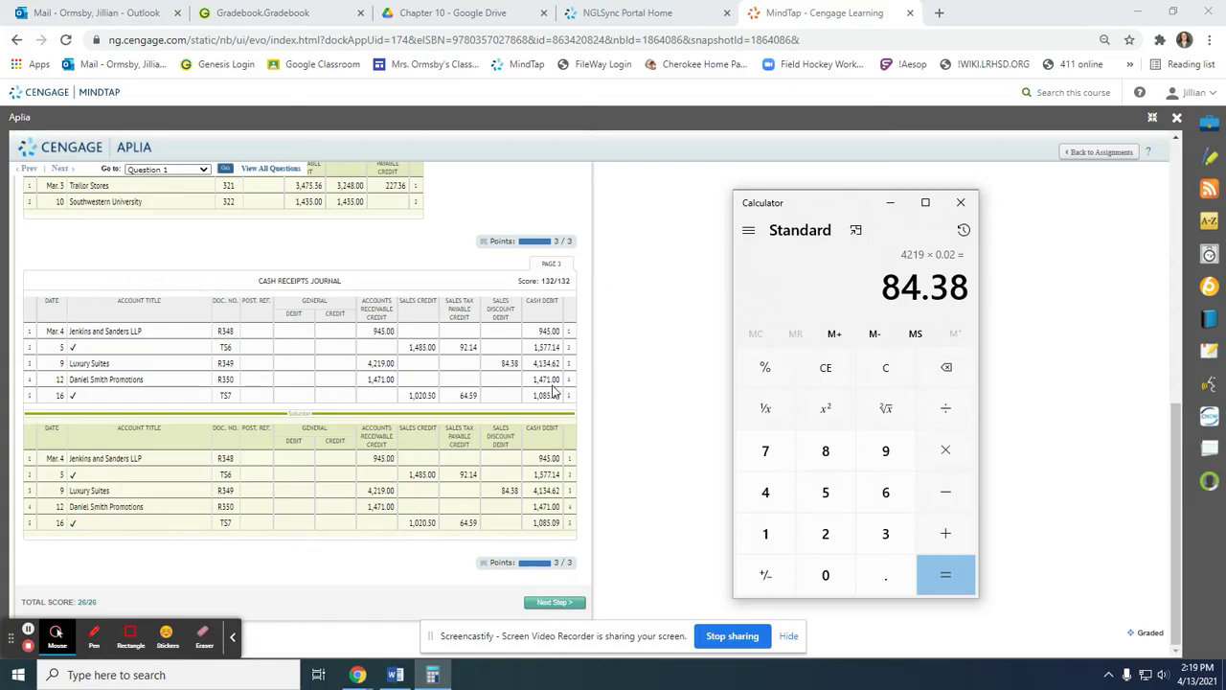
{"action": "scroll", "coordinate": [553, 391], "scroll_direction": "up", "scroll_amount": 3}
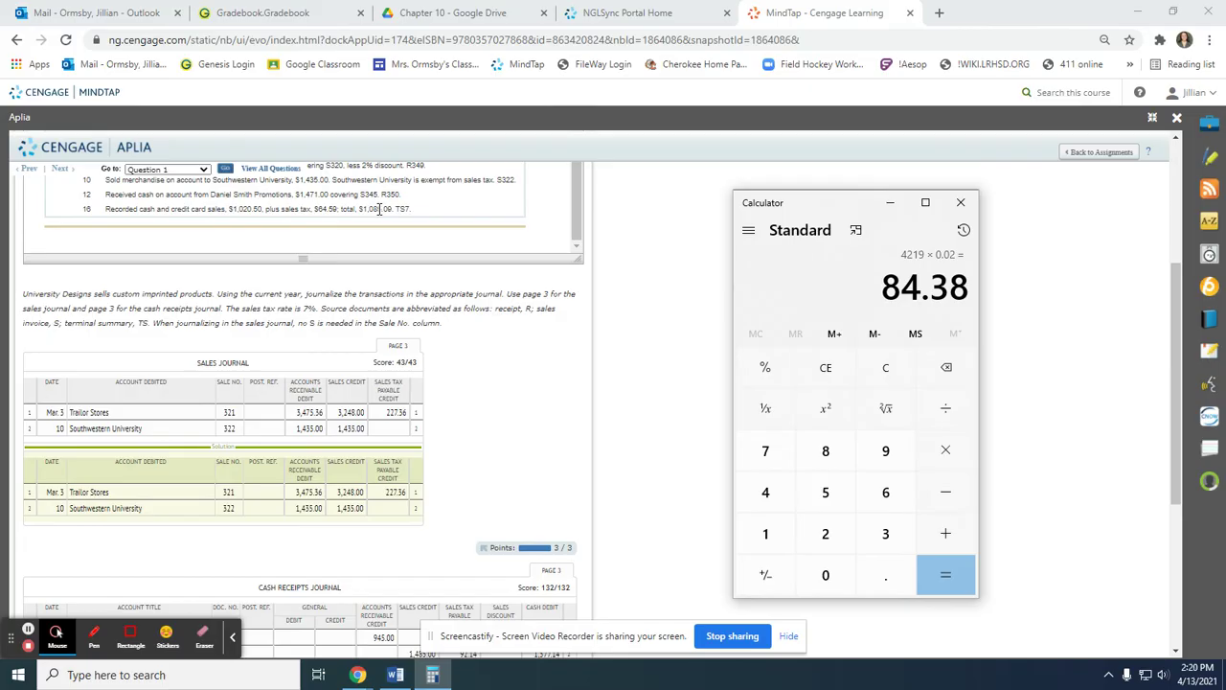
{"action": "scroll", "coordinate": [379, 209], "scroll_direction": "down", "scroll_amount": 3}
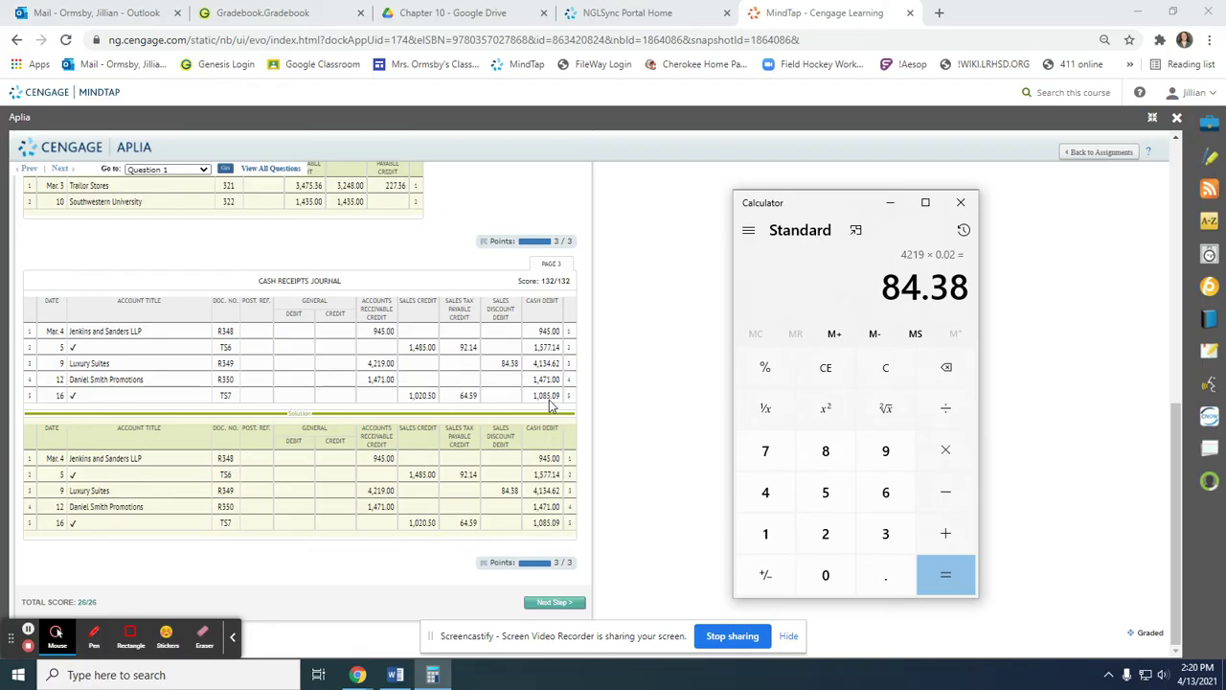
Step: Advance to step 2, Total and Prove Sales Journal, and review the sales journal's column totals
{"action": "left_click", "coordinate": [554, 603]}
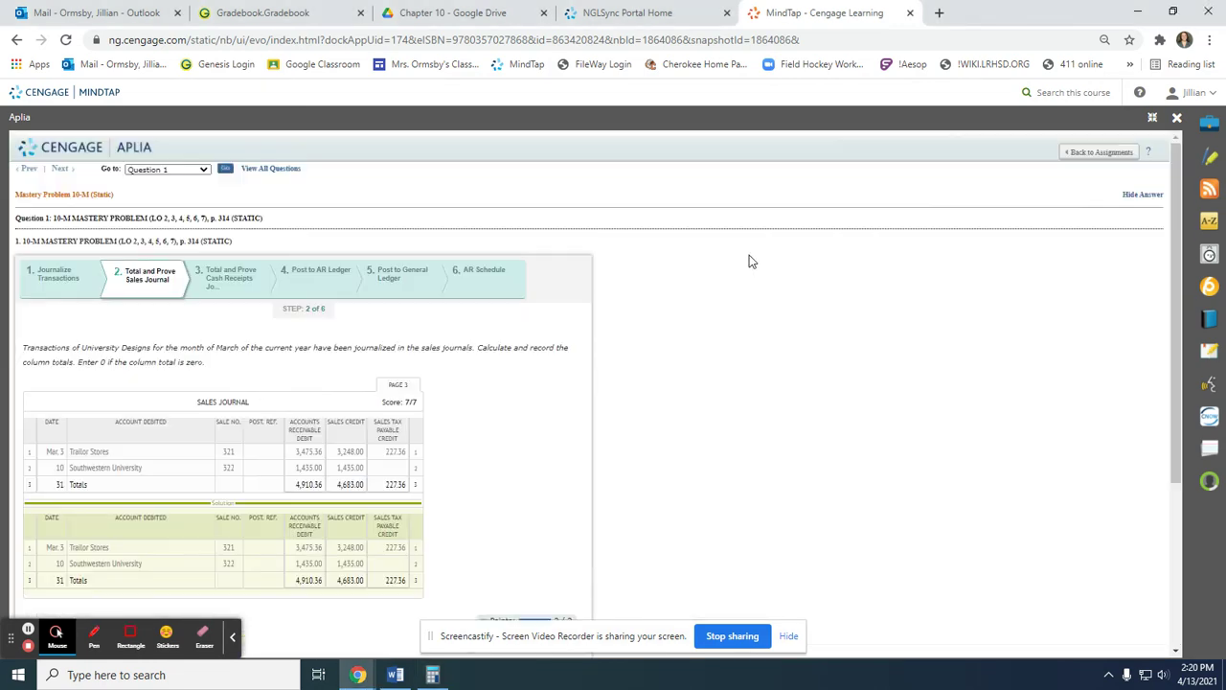
{"action": "scroll", "coordinate": [190, 334], "scroll_direction": "down", "scroll_amount": 3}
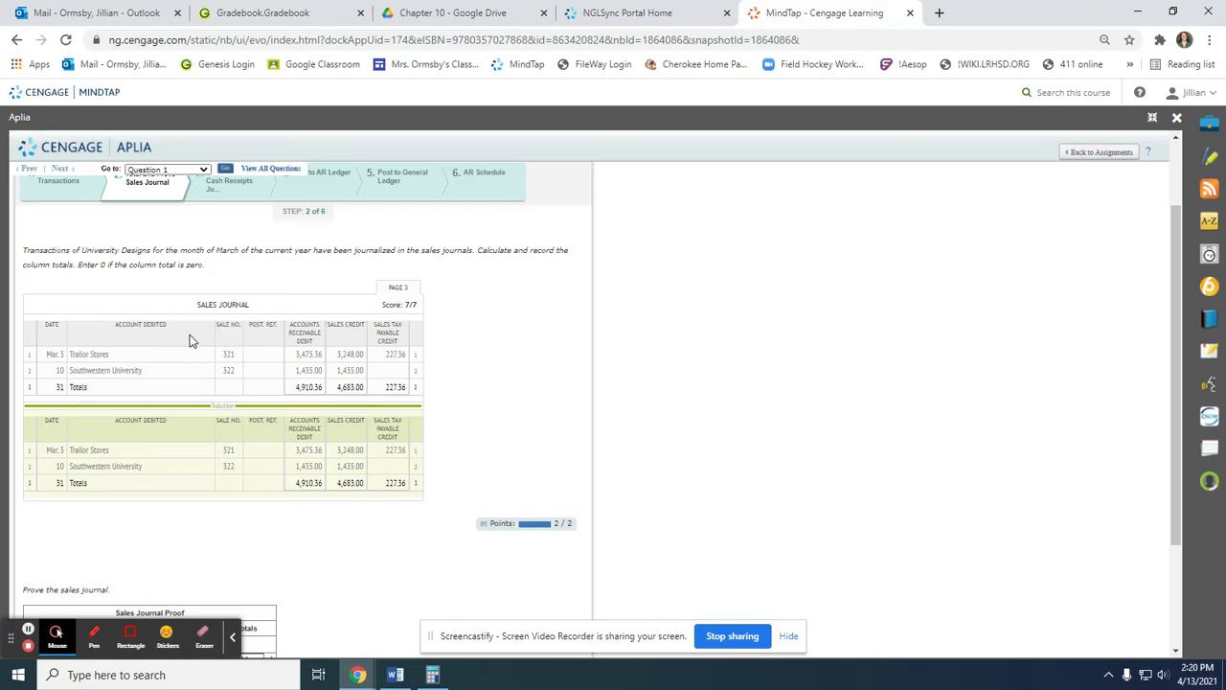
{"action": "scroll", "coordinate": [225, 372], "scroll_direction": "up", "scroll_amount": 2}
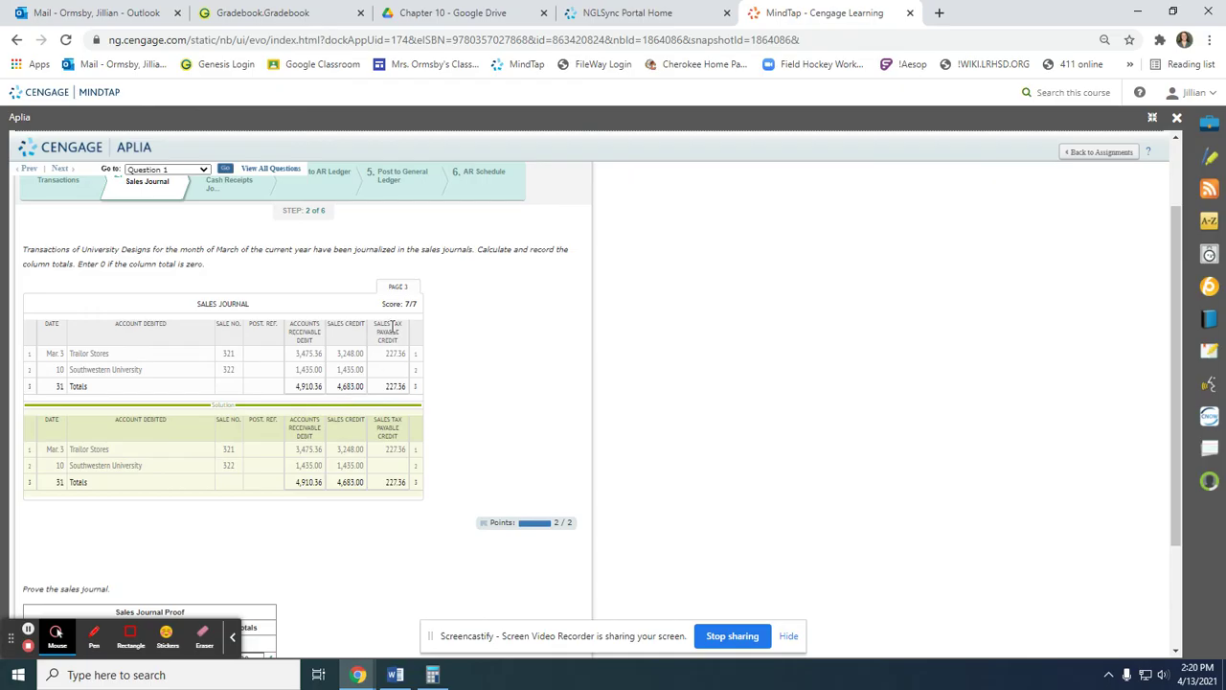
Step: Review the sales journal proof and, in step 3, the cash receipts journal proof
{"action": "scroll", "coordinate": [399, 397], "scroll_direction": "down", "scroll_amount": 2}
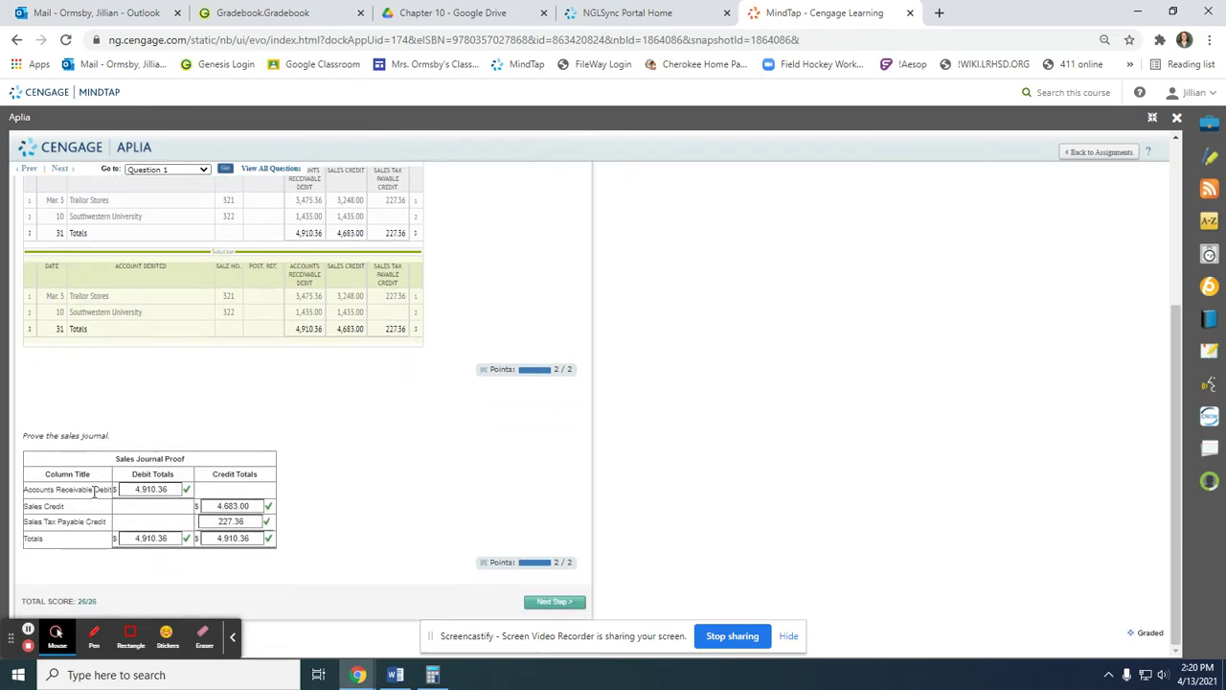
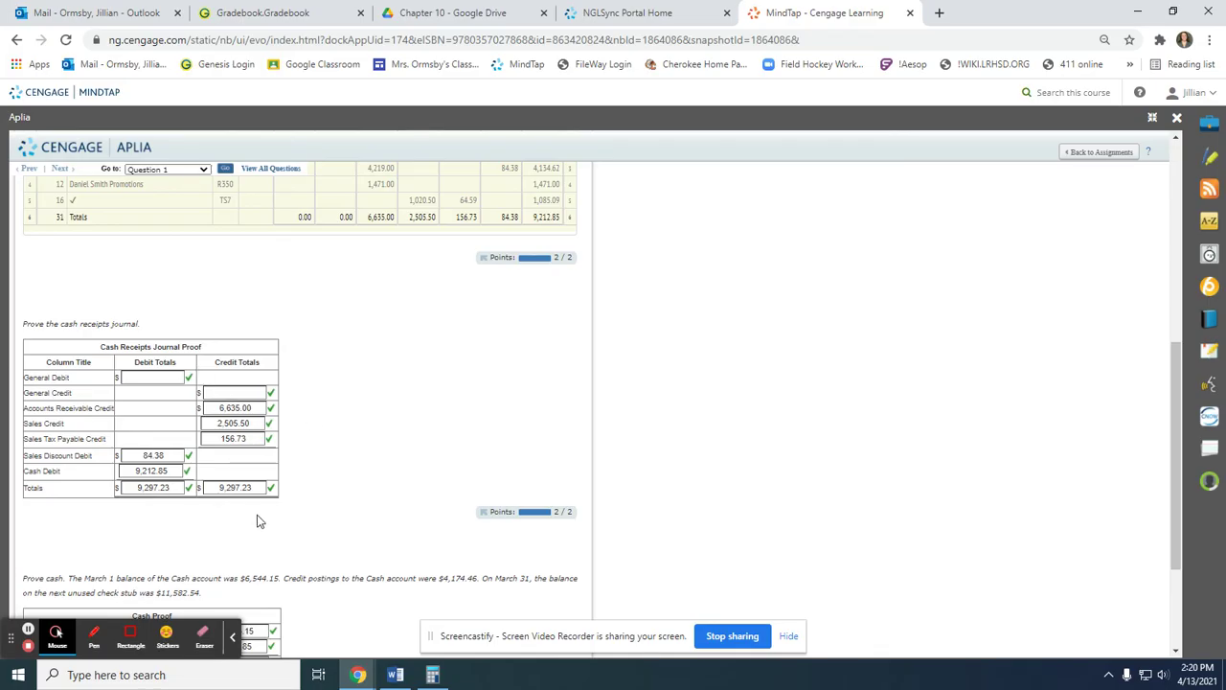
{"action": "scroll", "coordinate": [220, 513], "scroll_direction": "down", "scroll_amount": 3}
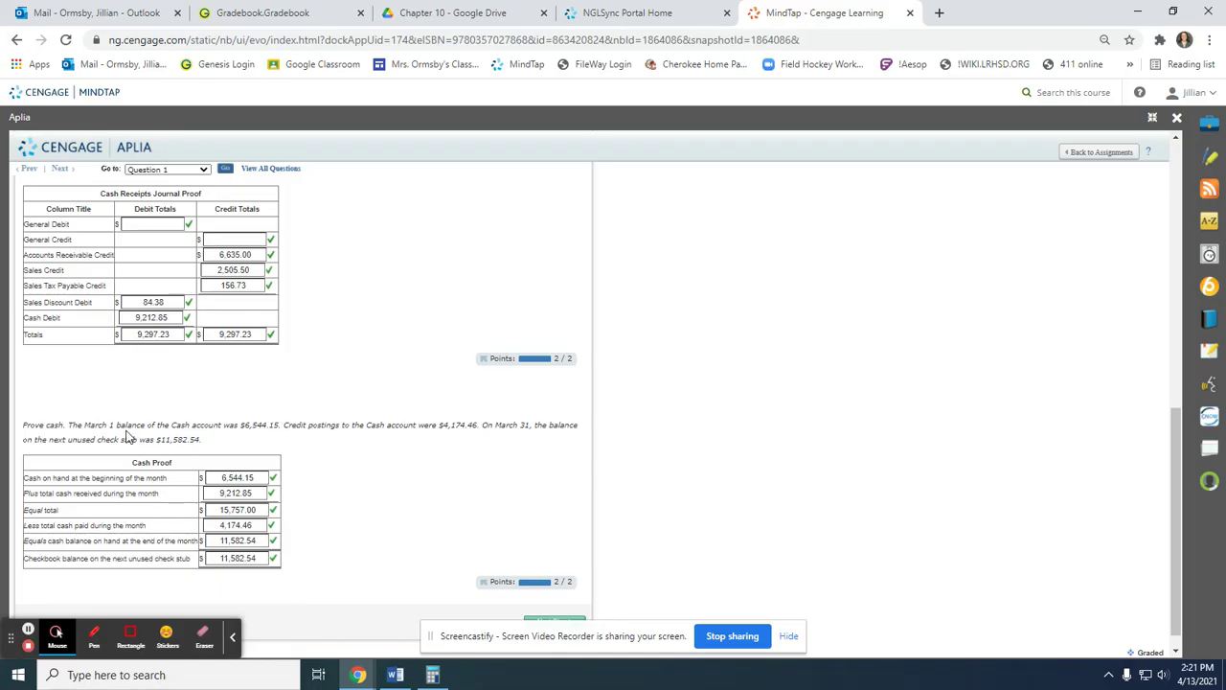
Step: Check the cash proof against the March 1 cash balance and the Cash Debit total in the cash receipts journal
{"action": "left_click", "coordinate": [79, 425]}
{"action": "scroll", "coordinate": [482, 339], "scroll_direction": "up", "scroll_amount": 3}
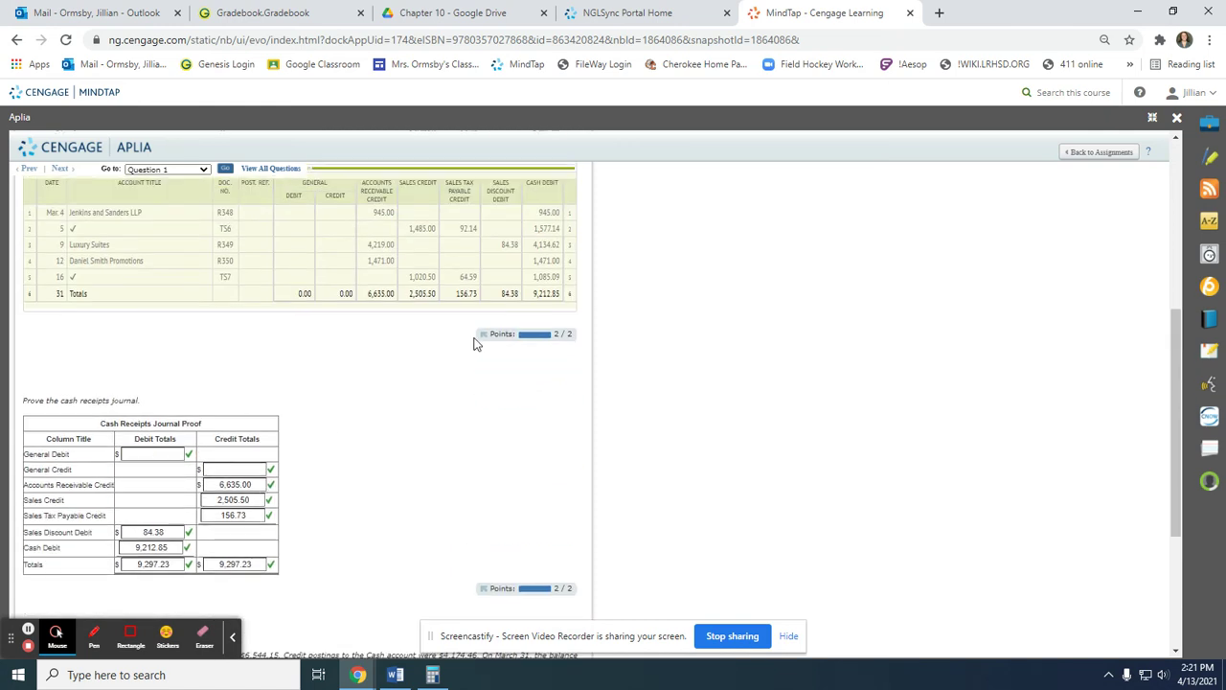
{"action": "scroll", "coordinate": [539, 304], "scroll_direction": "up", "scroll_amount": 2}
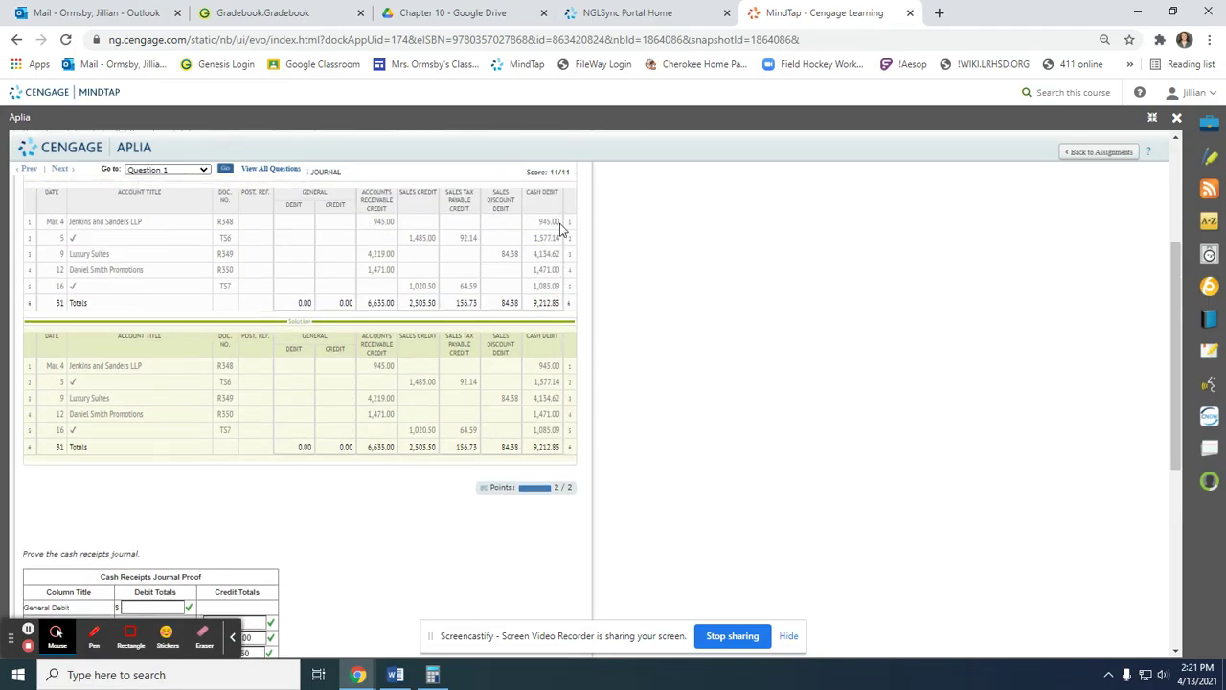
{"action": "scroll", "coordinate": [548, 227], "scroll_direction": "up", "scroll_amount": 1}
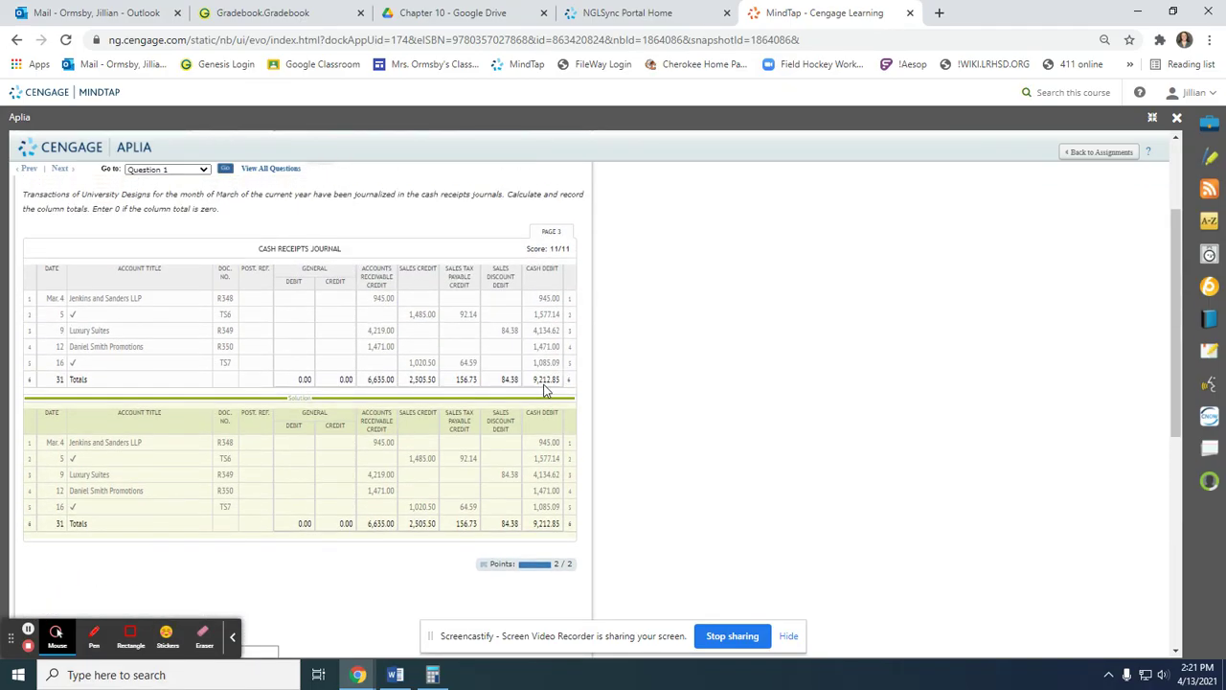
{"action": "scroll", "coordinate": [545, 388], "scroll_direction": "down", "scroll_amount": 5}
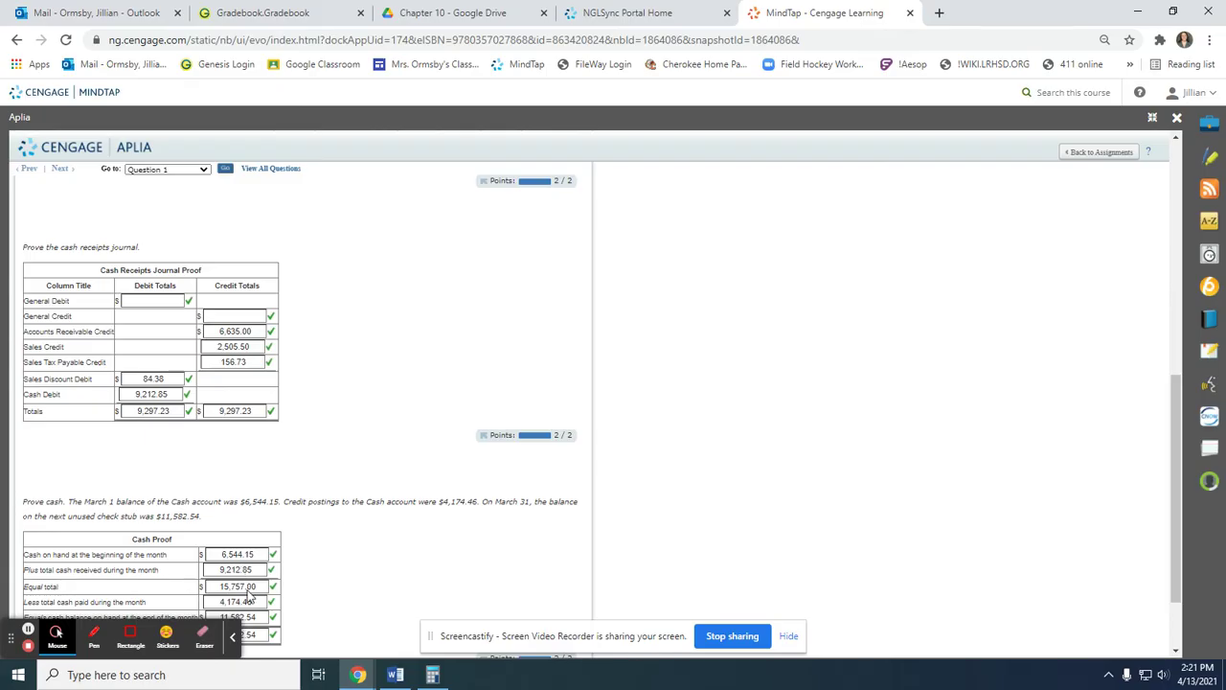
{"action": "scroll", "coordinate": [247, 593], "scroll_direction": "down", "scroll_amount": 1}
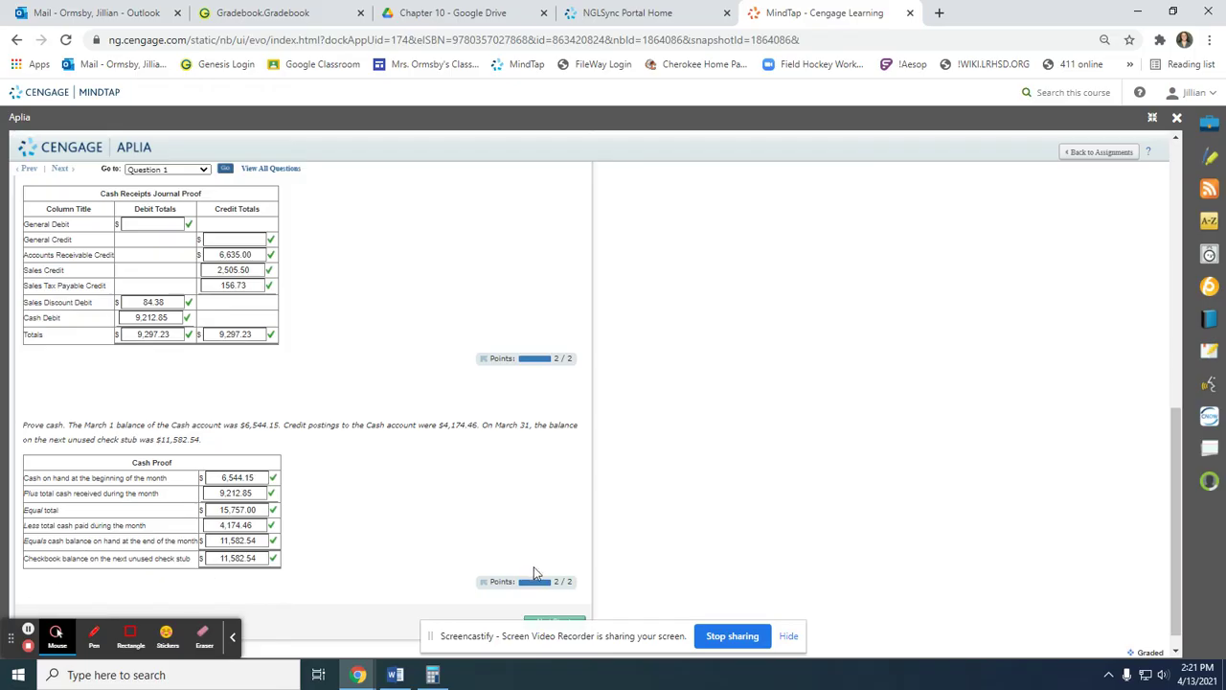
Step: Advance to step 4, Post to AR Ledger, and review the posting references in the sales and cash receipts journals
{"action": "scroll", "coordinate": [540, 575], "scroll_direction": "down", "scroll_amount": 1}
{"action": "left_click", "coordinate": [551, 605]}
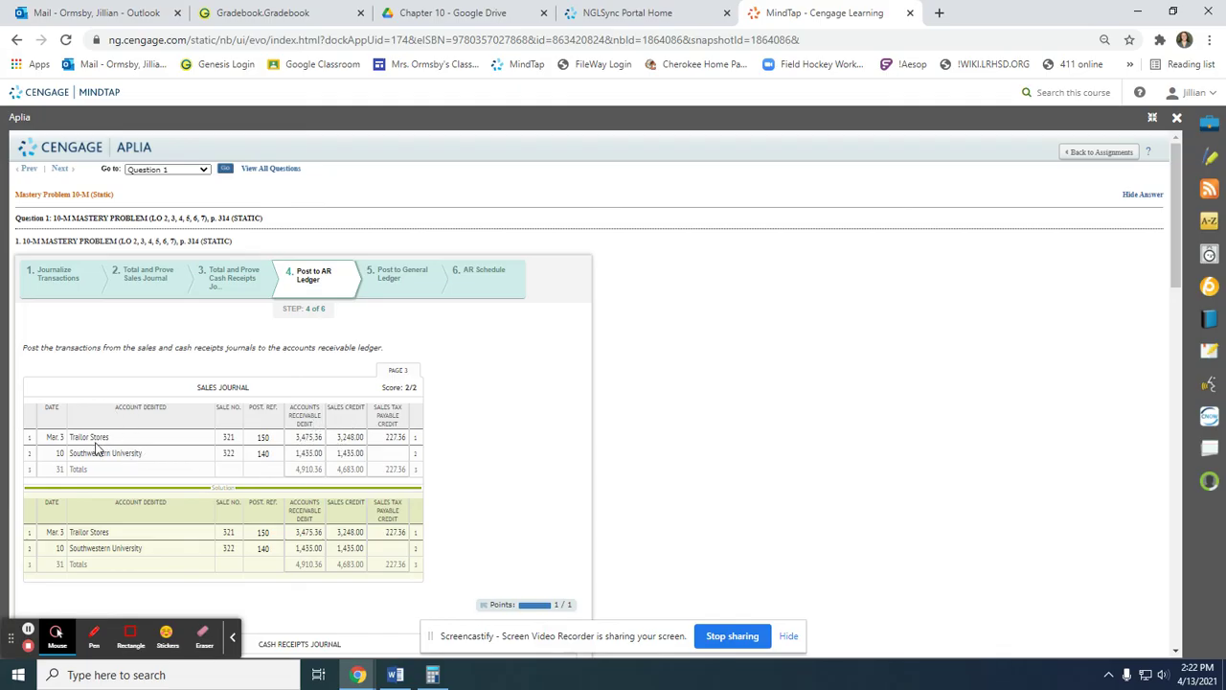
{"action": "scroll", "coordinate": [257, 397], "scroll_direction": "down", "scroll_amount": 3}
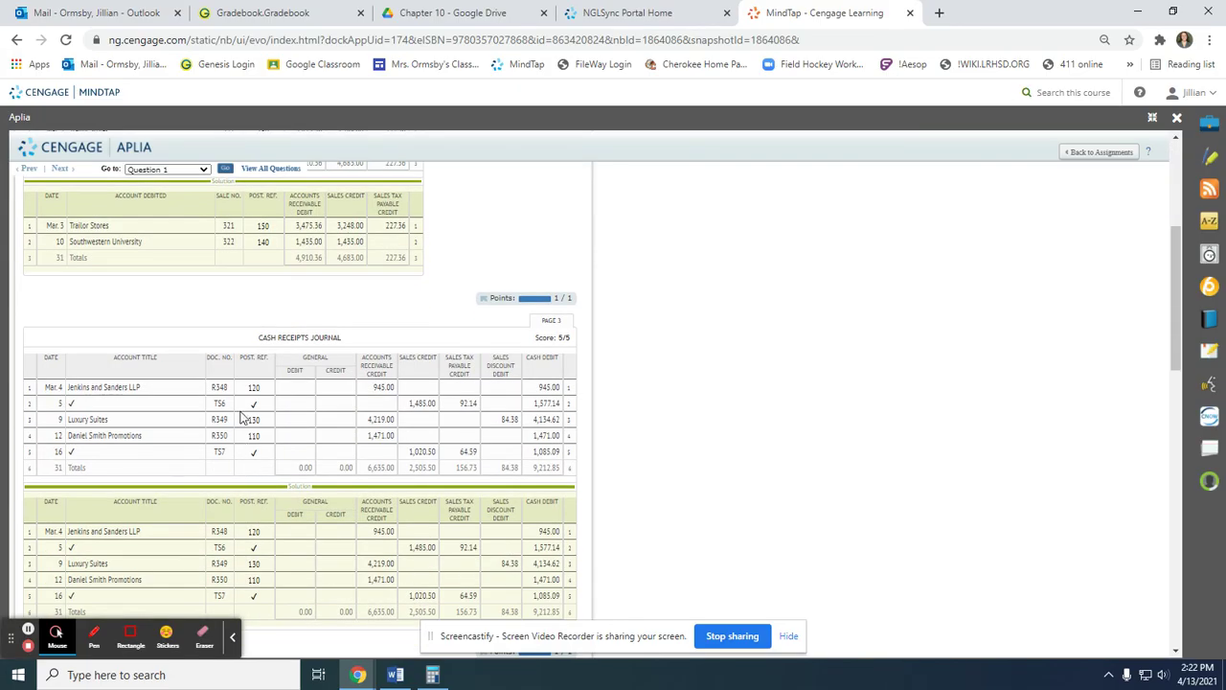
{"action": "scroll", "coordinate": [191, 308], "scroll_direction": "down", "scroll_amount": 1}
{"action": "scroll", "coordinate": [192, 311], "scroll_direction": "up", "scroll_amount": 3}
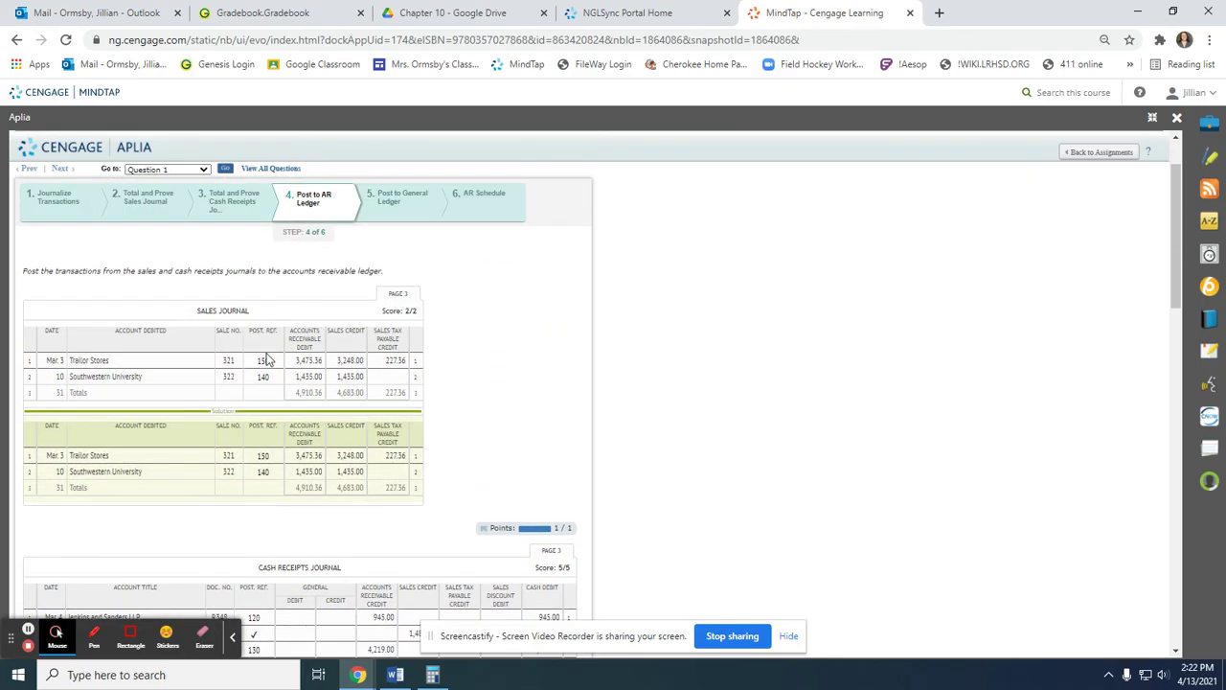
{"action": "scroll", "coordinate": [111, 371], "scroll_direction": "down", "scroll_amount": 1}
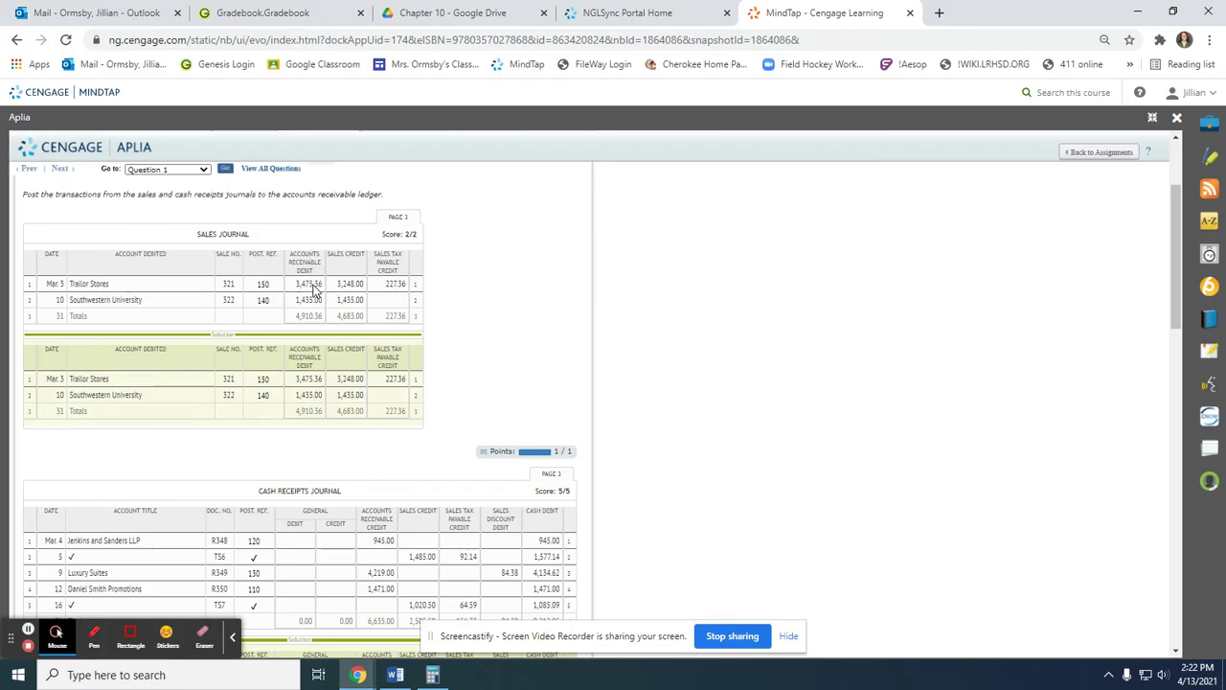
{"action": "scroll", "coordinate": [123, 361], "scroll_direction": "down", "scroll_amount": 4}
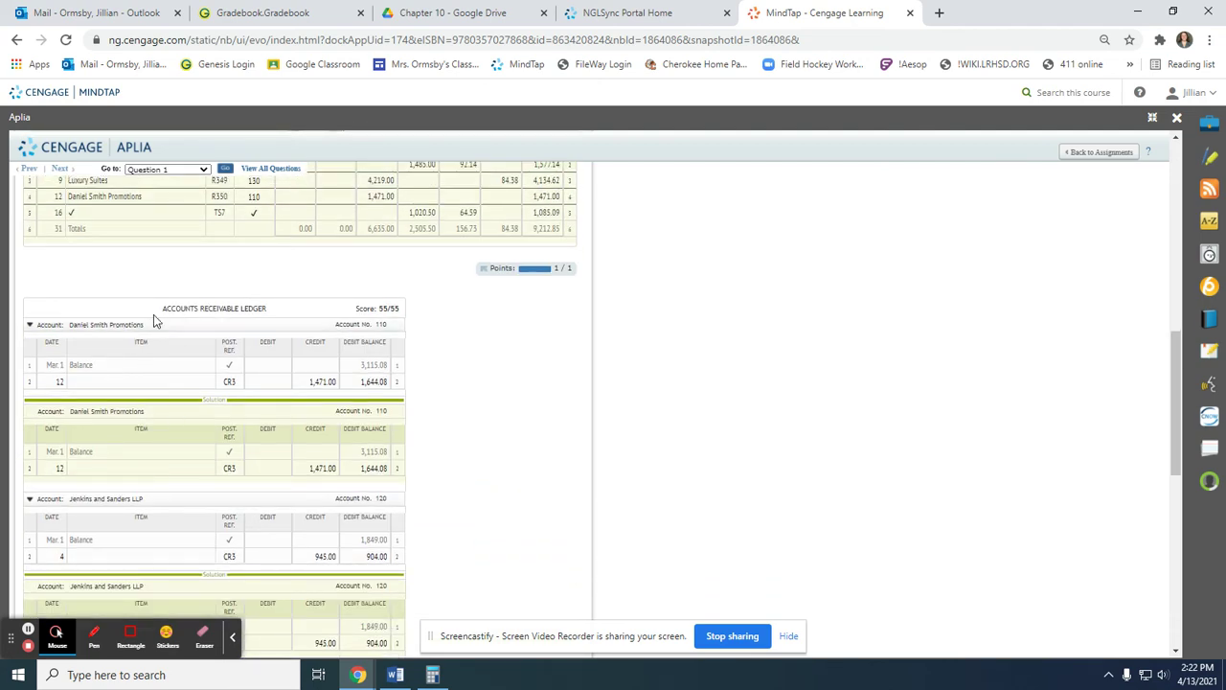
Step: Collapse all five customer accounts in the accounts receivable ledger
{"action": "left_click", "coordinate": [124, 326]}
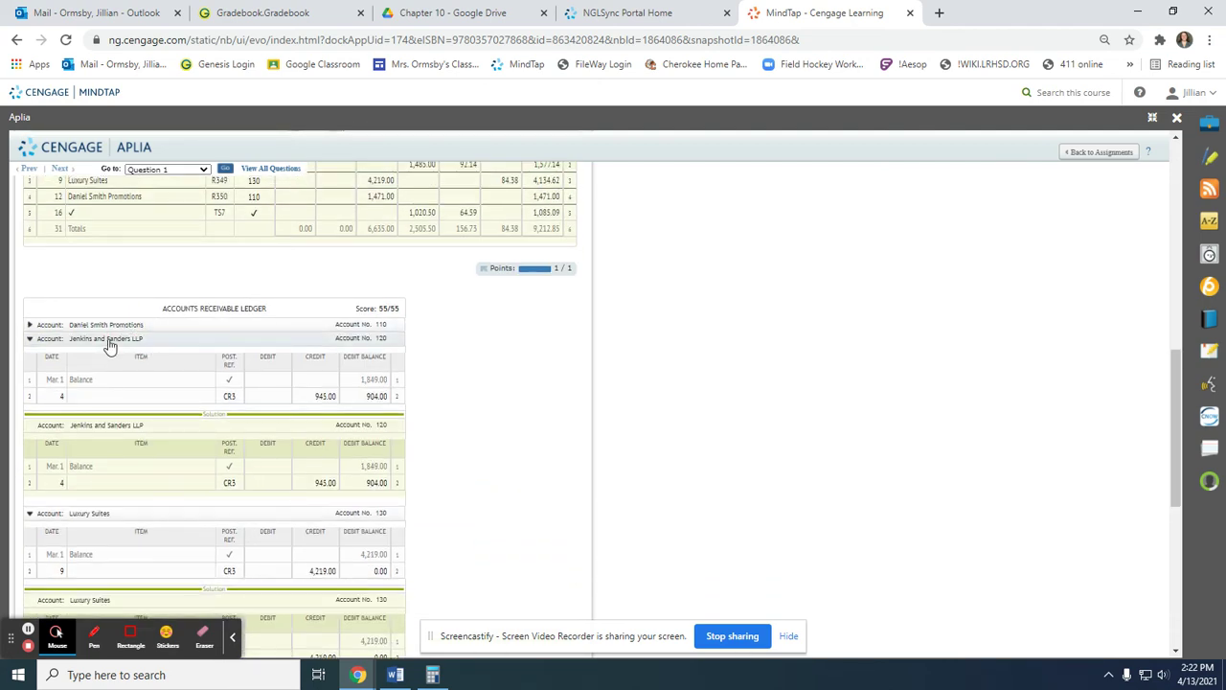
{"action": "left_click", "coordinate": [105, 338]}
{"action": "left_click", "coordinate": [104, 353]}
{"action": "left_click", "coordinate": [106, 367]}
{"action": "left_click", "coordinate": [98, 402]}
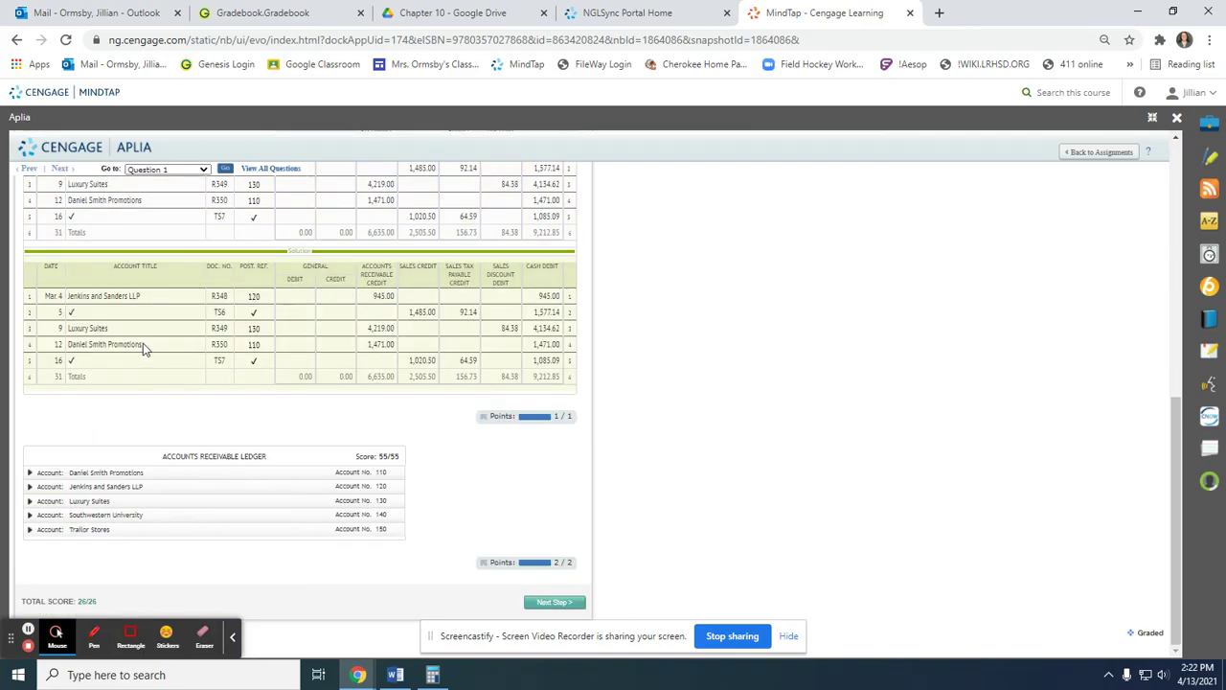
Step: Expand the Trailor Stores ledger account to compare it with its March 3 sales journal entry
{"action": "left_click", "coordinate": [121, 534]}
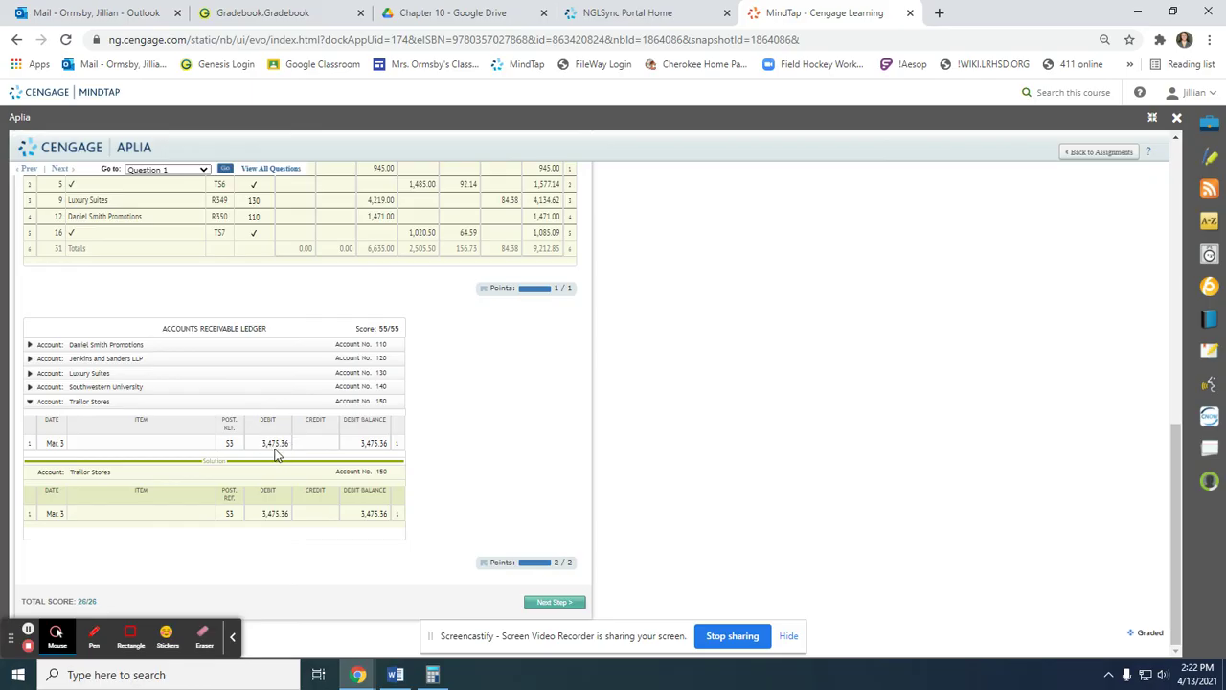
{"action": "scroll", "coordinate": [282, 457], "scroll_direction": "up", "scroll_amount": 3}
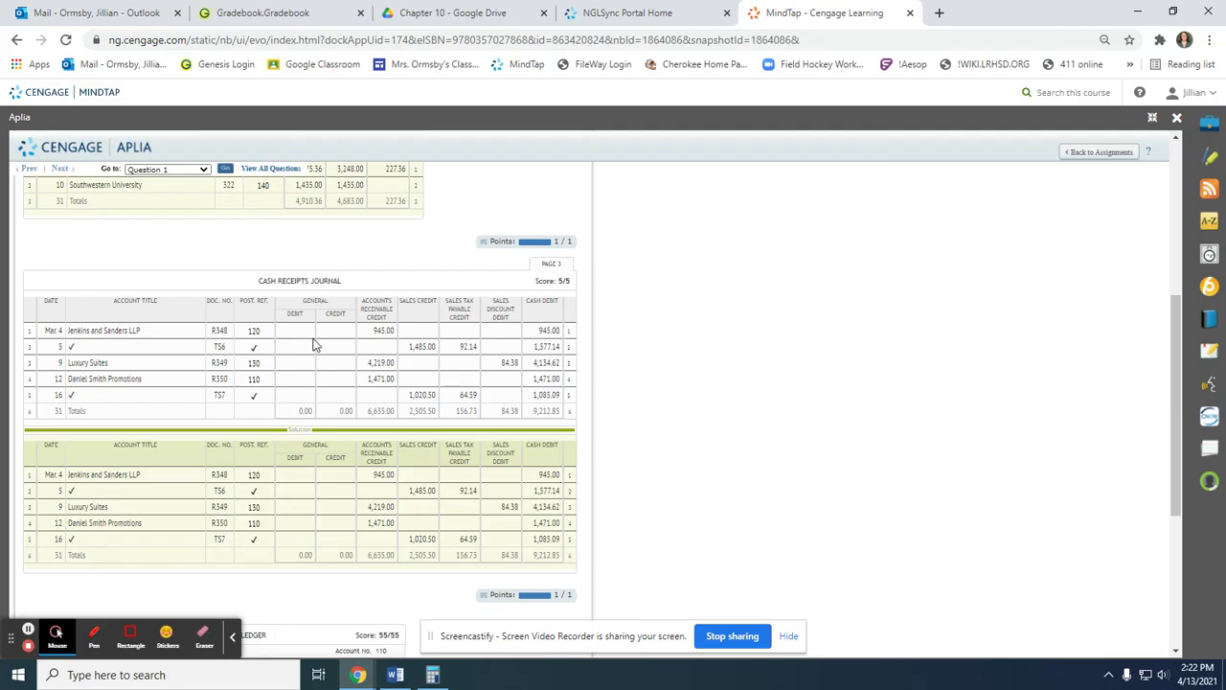
{"action": "scroll", "coordinate": [309, 342], "scroll_direction": "up", "scroll_amount": 3}
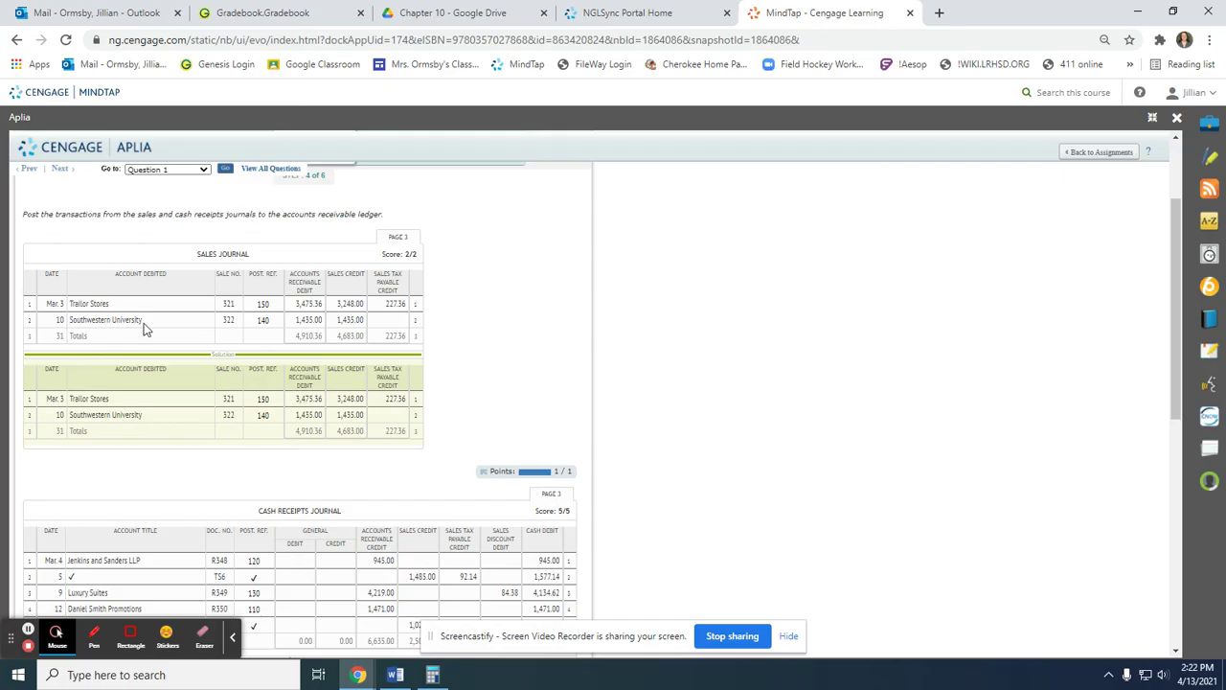
{"action": "scroll", "coordinate": [144, 331], "scroll_direction": "down", "scroll_amount": 5}
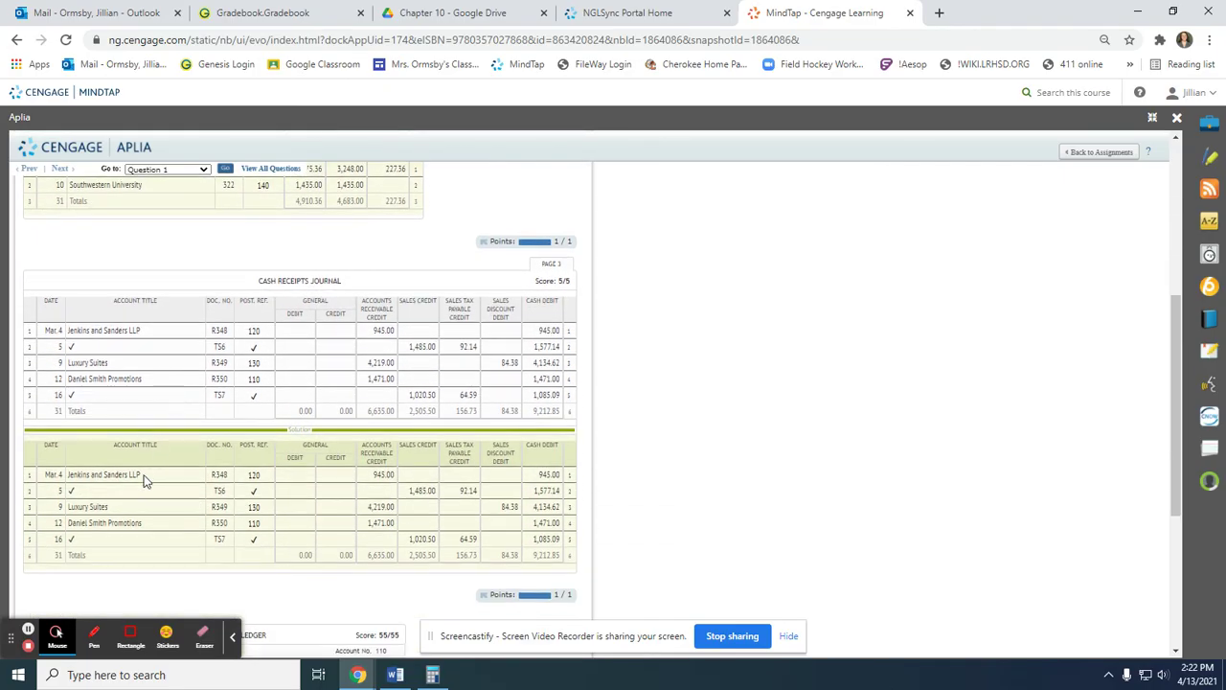
{"action": "left_click", "coordinate": [97, 478]}
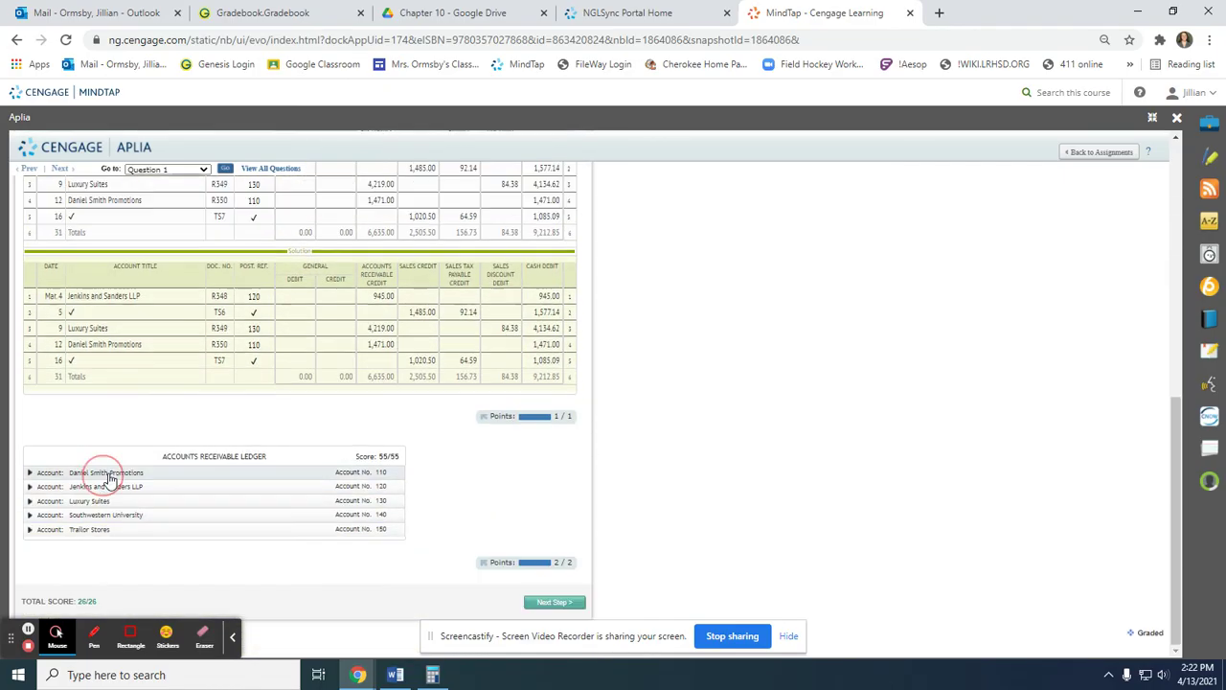
Step: Expand the Southwestern University ledger account and compare it with its March 10 sales journal entry
{"action": "left_click", "coordinate": [102, 515]}
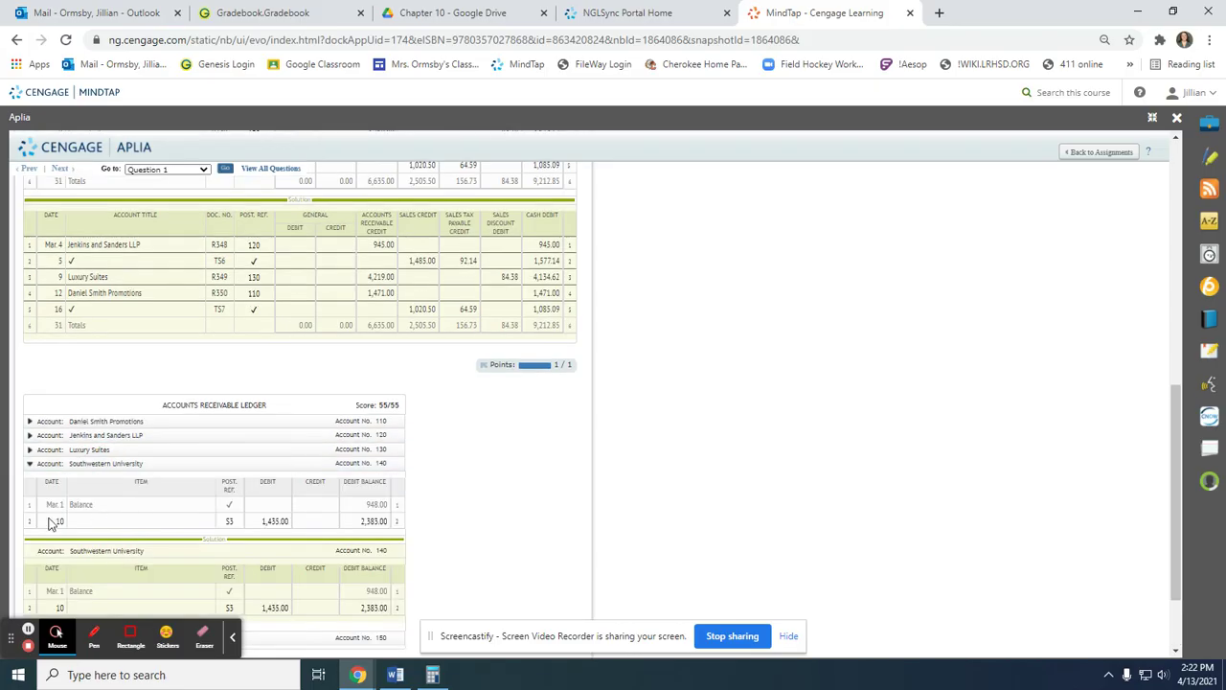
{"action": "scroll", "coordinate": [227, 397], "scroll_direction": "up", "scroll_amount": 3}
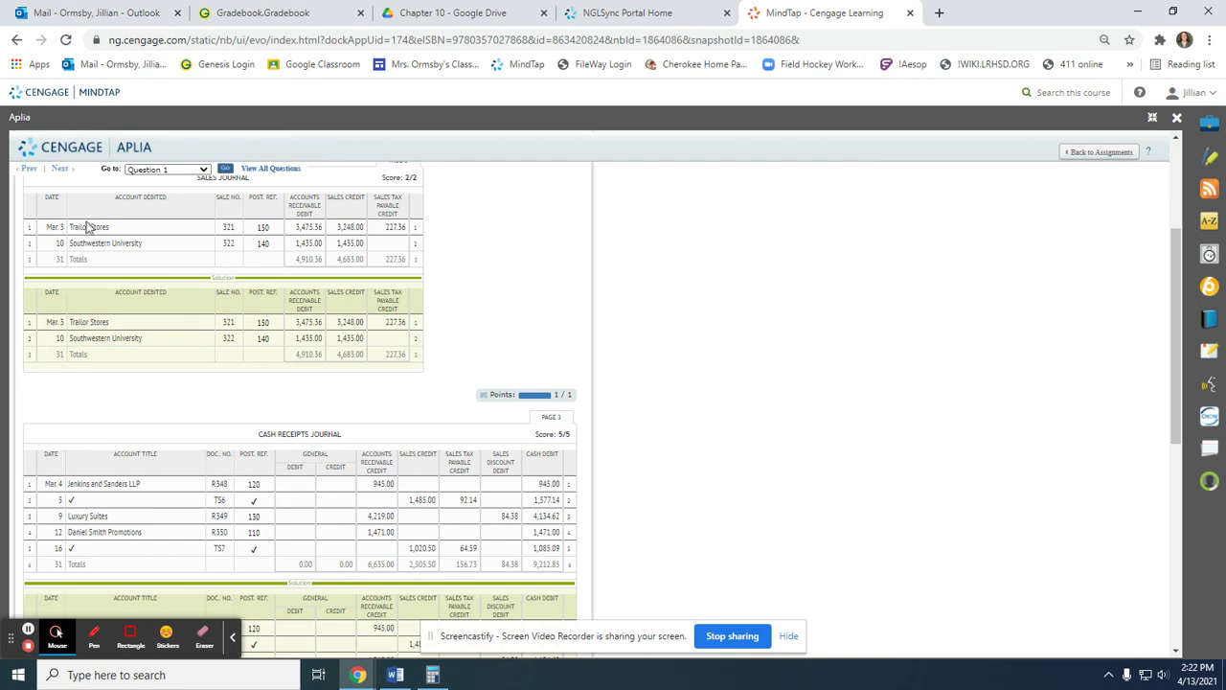
{"action": "scroll", "coordinate": [95, 239], "scroll_direction": "up", "scroll_amount": 2}
Step: Compare the Jenkins and Sanders LLP and Luxury Suites ledger accounts with their March 4 and 9 cash receipts entries
{"action": "scroll", "coordinate": [168, 428], "scroll_direction": "down", "scroll_amount": 3}
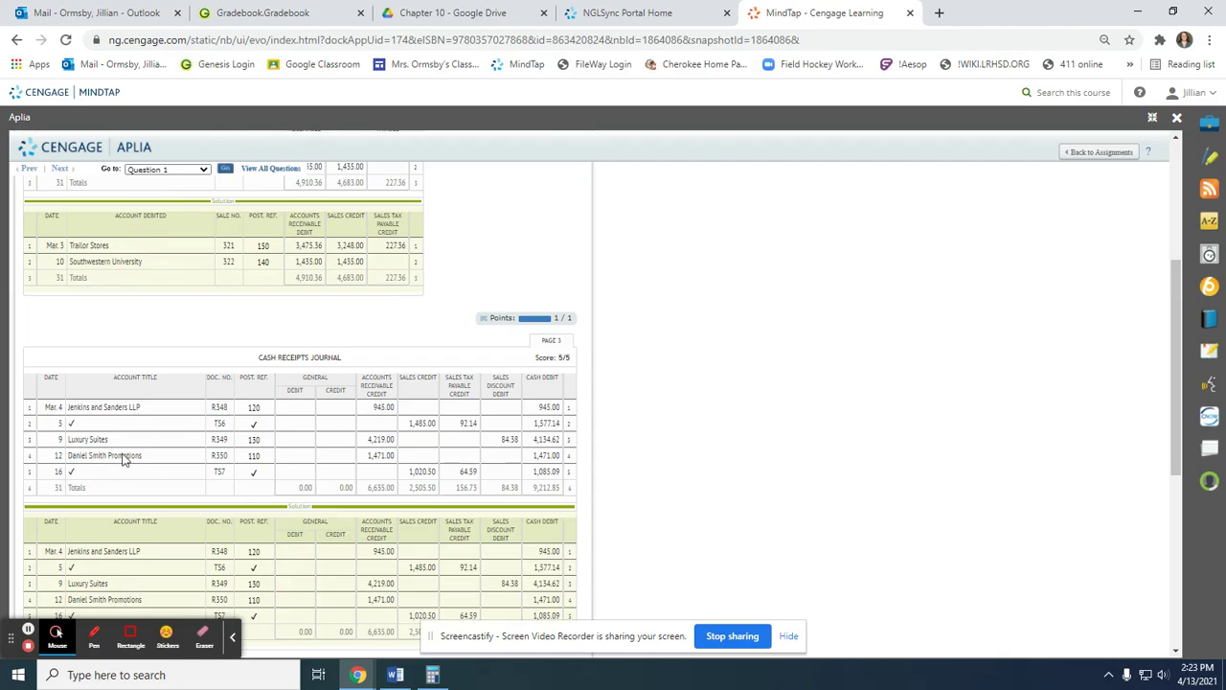
{"action": "scroll", "coordinate": [123, 460], "scroll_direction": "down", "scroll_amount": 3}
{"action": "left_click", "coordinate": [105, 516]}
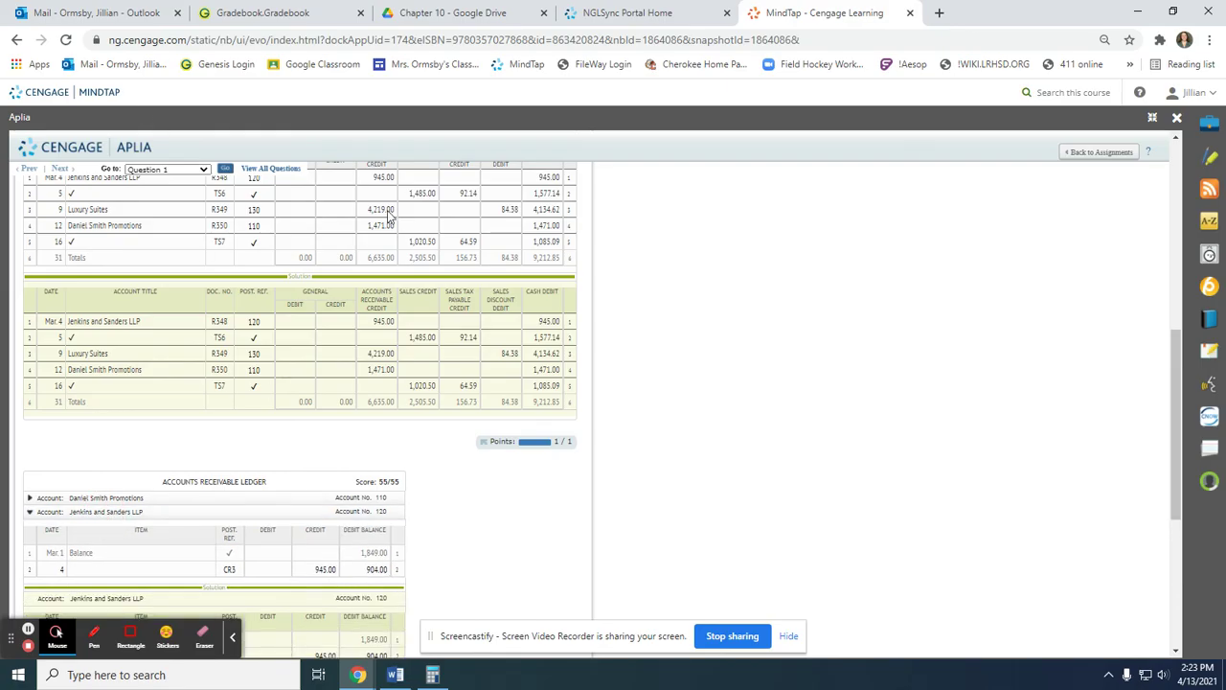
{"action": "left_click", "coordinate": [105, 512]}
{"action": "left_click", "coordinate": [111, 532]}
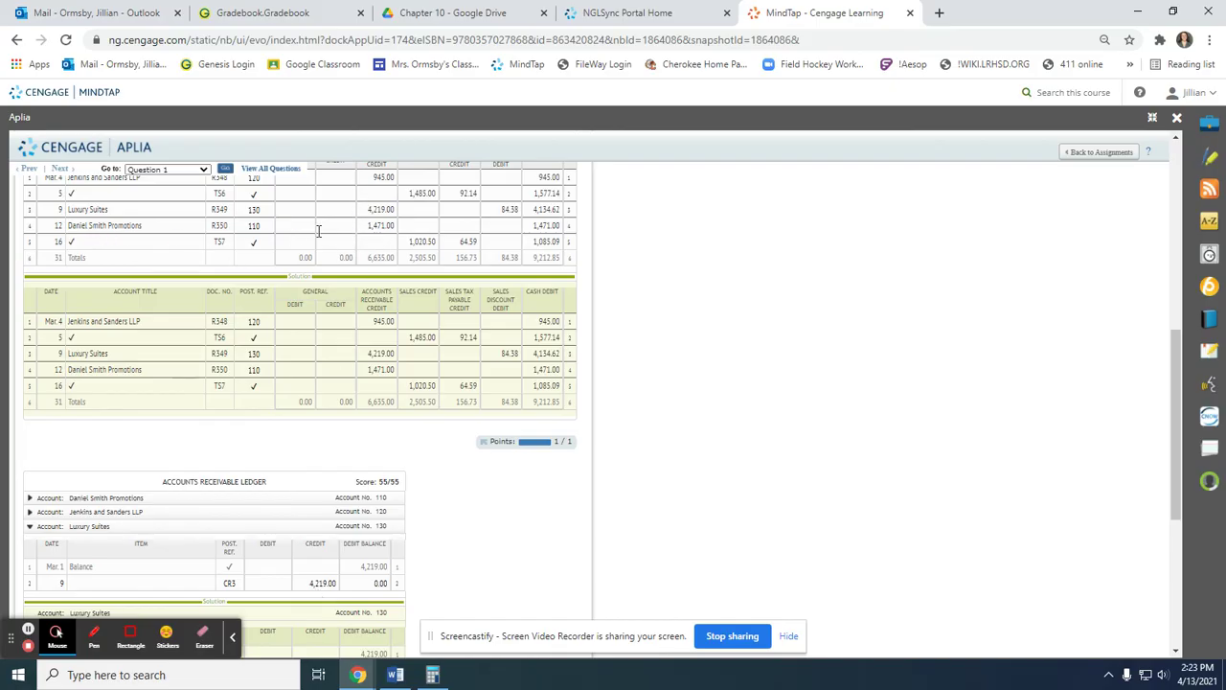
{"action": "left_click", "coordinate": [90, 526]}
Step: Expand the Daniel Smith Promotions ledger account, check it against its March 12 cash receipts entry, and collapse it again
{"action": "left_click", "coordinate": [108, 498]}
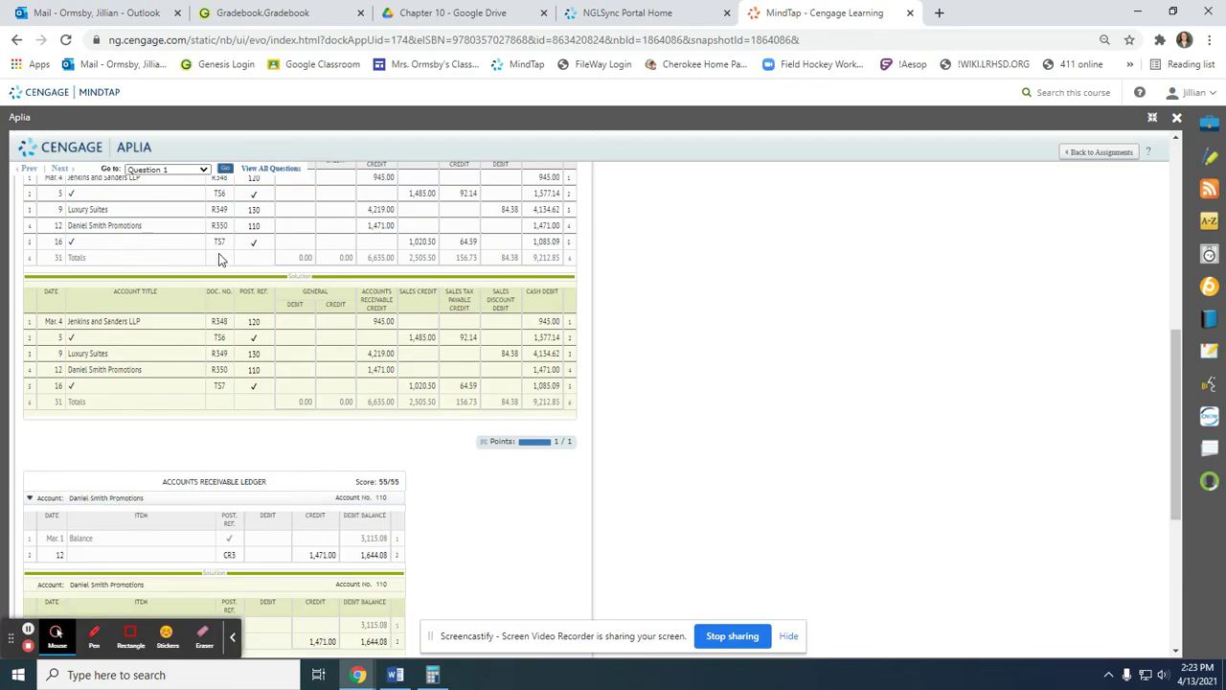
{"action": "scroll", "coordinate": [196, 492], "scroll_direction": "up", "scroll_amount": 3}
{"action": "scroll", "coordinate": [179, 241], "scroll_direction": "up", "scroll_amount": 1}
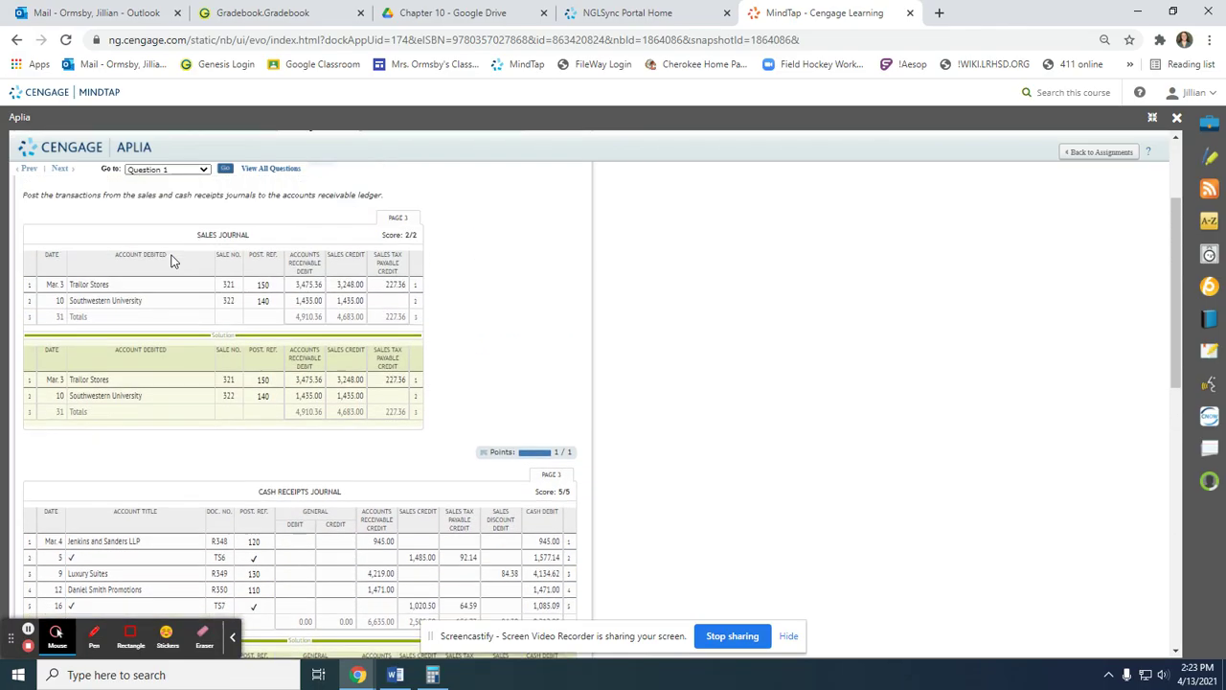
{"action": "scroll", "coordinate": [159, 438], "scroll_direction": "down", "scroll_amount": 4}
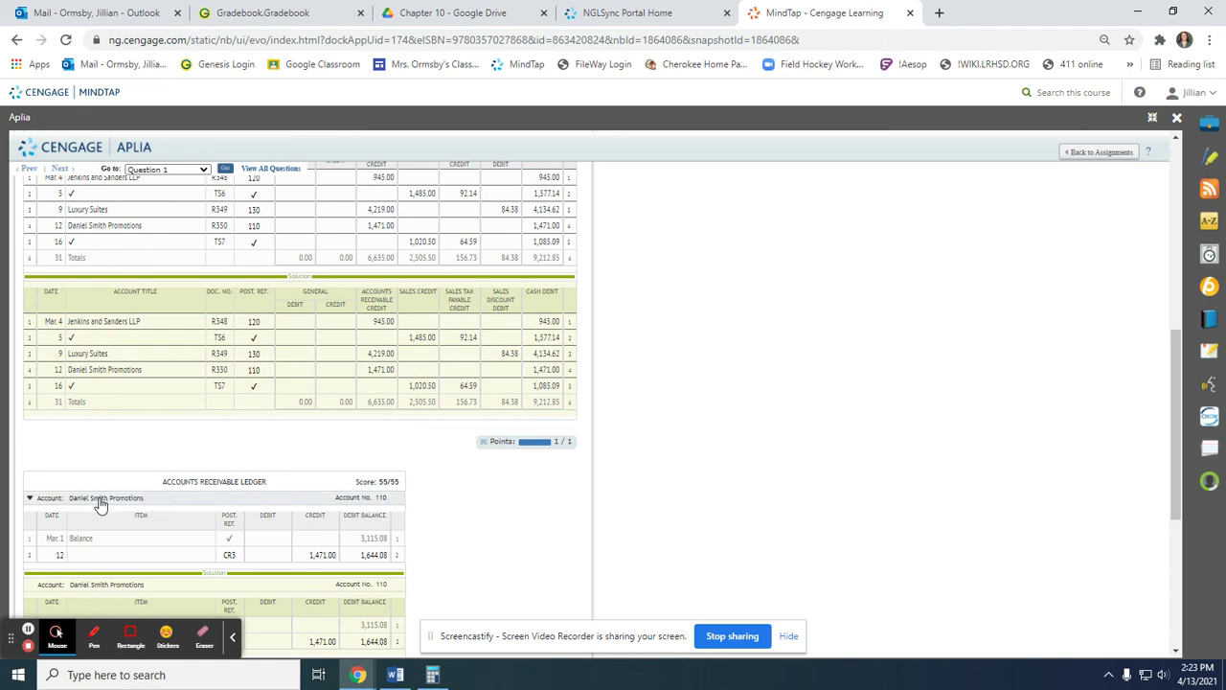
{"action": "left_click", "coordinate": [96, 539]}
{"action": "left_click", "coordinate": [91, 542]}
{"action": "scroll", "coordinate": [96, 540], "scroll_direction": "down", "scroll_amount": 1}
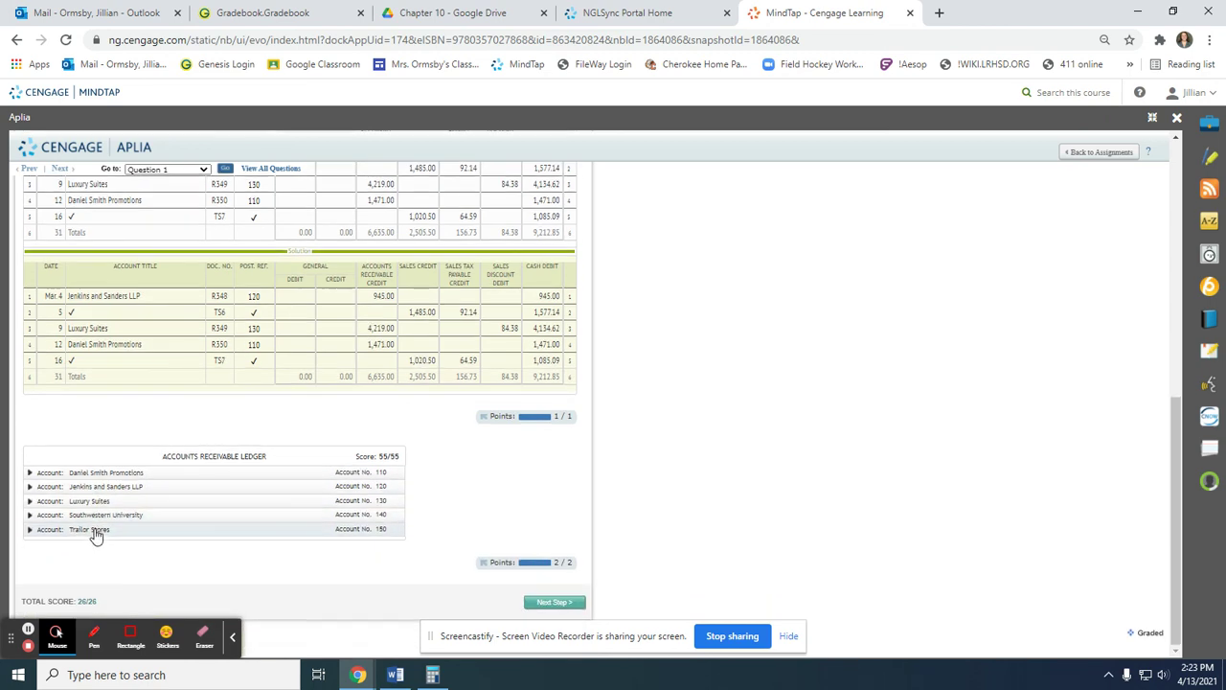
Step: Recheck the sales journal and cash receipts journal above the accounts receivable ledger
{"action": "scroll", "coordinate": [391, 361], "scroll_direction": "up", "scroll_amount": 4}
{"action": "scroll", "coordinate": [393, 393], "scroll_direction": "down", "scroll_amount": 4}
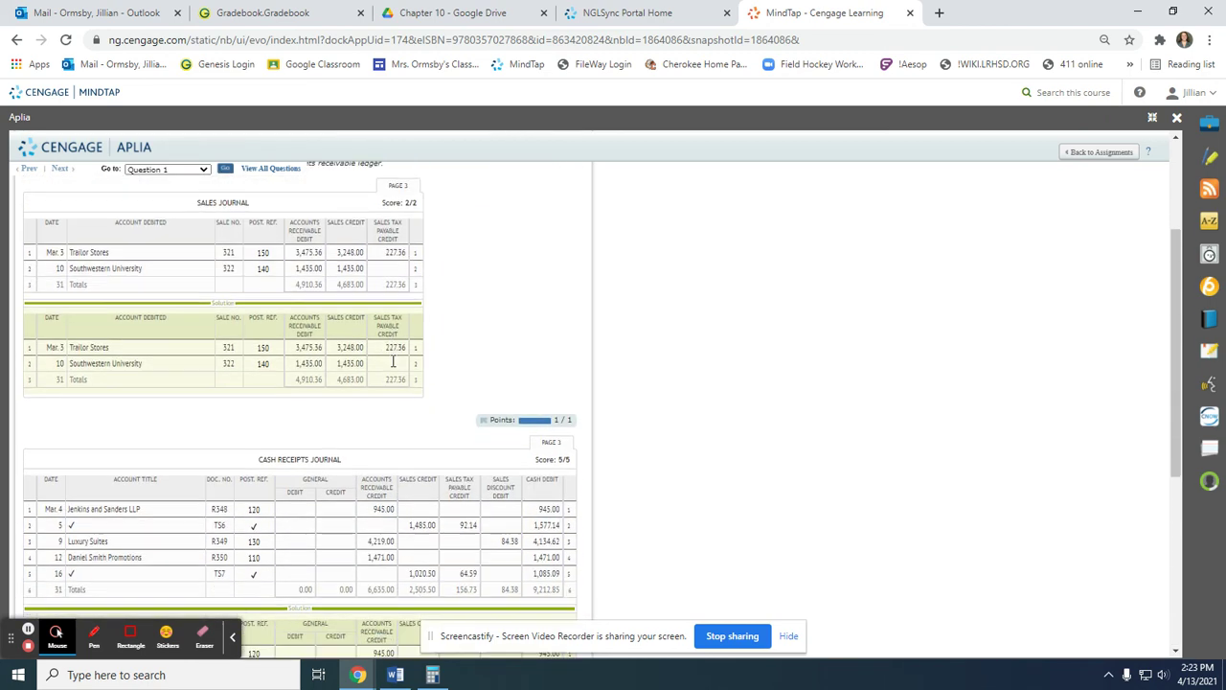
{"action": "scroll", "coordinate": [396, 436], "scroll_direction": "up", "scroll_amount": 4}
{"action": "scroll", "coordinate": [397, 446], "scroll_direction": "up", "scroll_amount": 3}
{"action": "scroll", "coordinate": [397, 446], "scroll_direction": "down", "scroll_amount": 6}
Step: Advance to step 5, Post to General Ledger, and review the account numbers beneath the journal totals and the ledger postings
{"action": "left_click", "coordinate": [556, 608]}
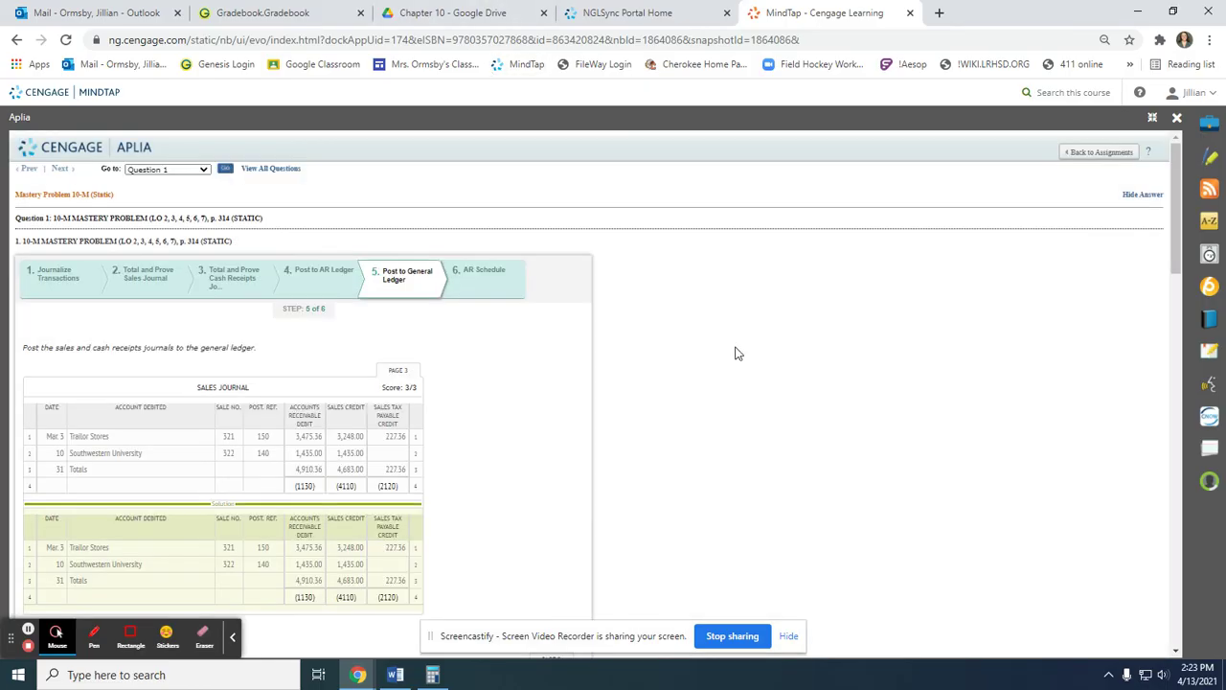
{"action": "scroll", "coordinate": [230, 460], "scroll_direction": "down", "scroll_amount": 2}
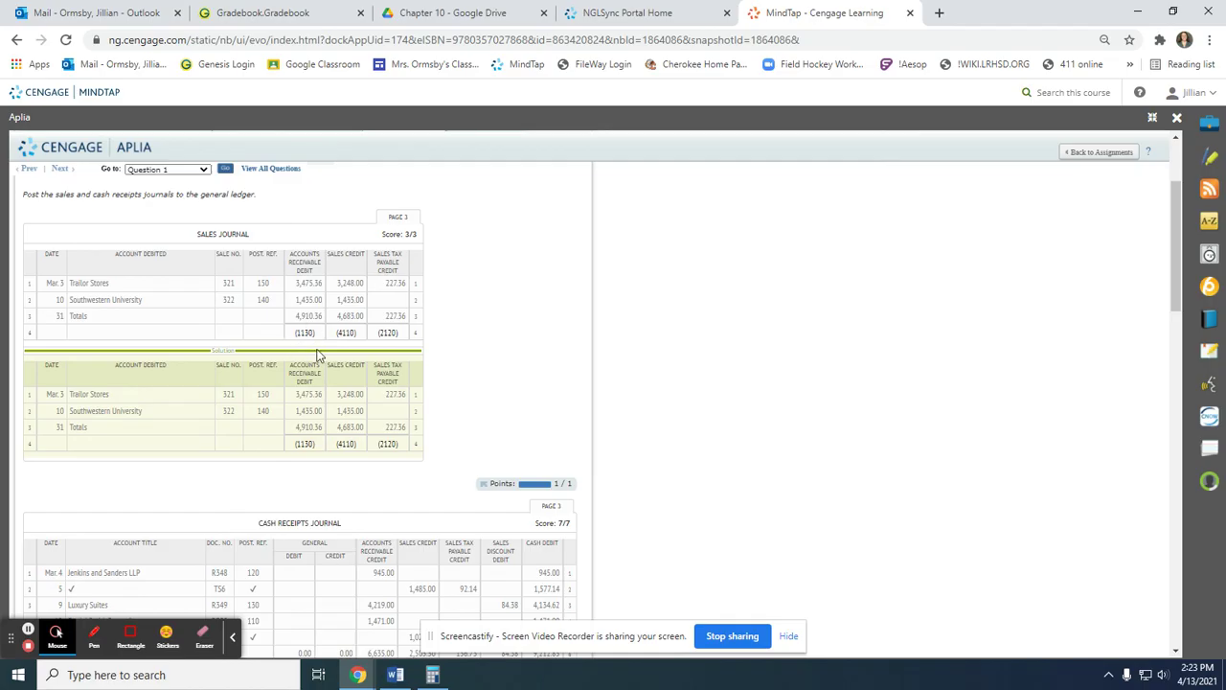
{"action": "scroll", "coordinate": [315, 355], "scroll_direction": "down", "scroll_amount": 3}
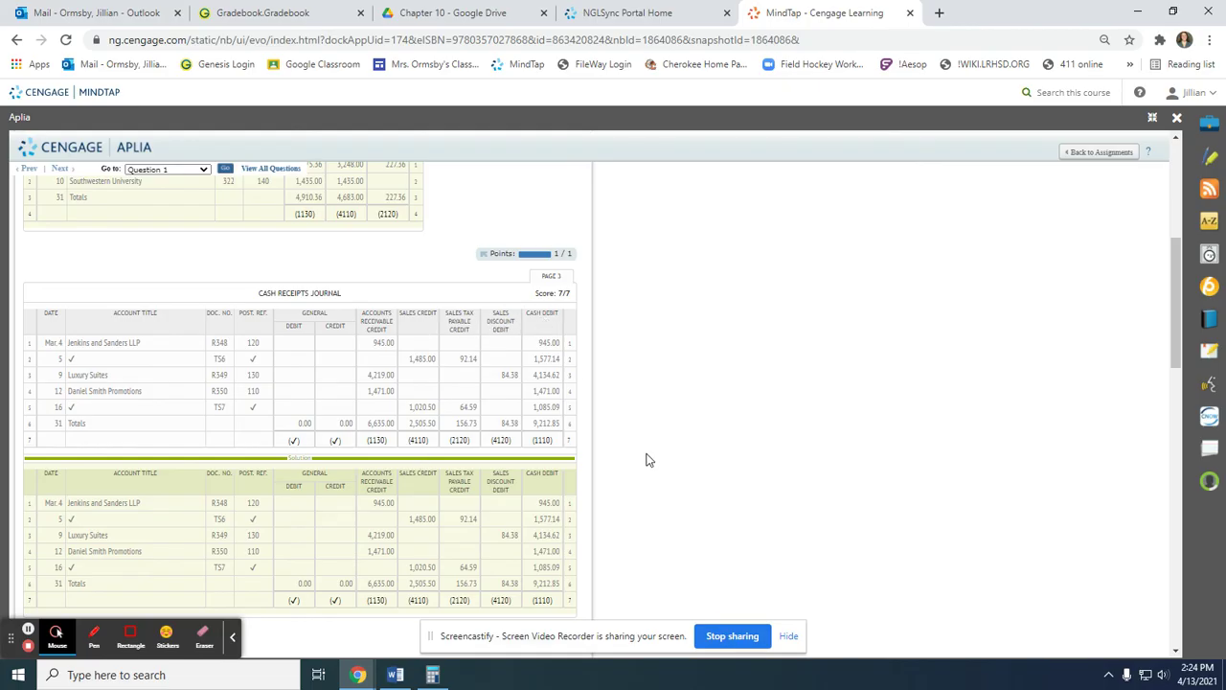
{"action": "scroll", "coordinate": [699, 524], "scroll_direction": "down", "scroll_amount": 15}
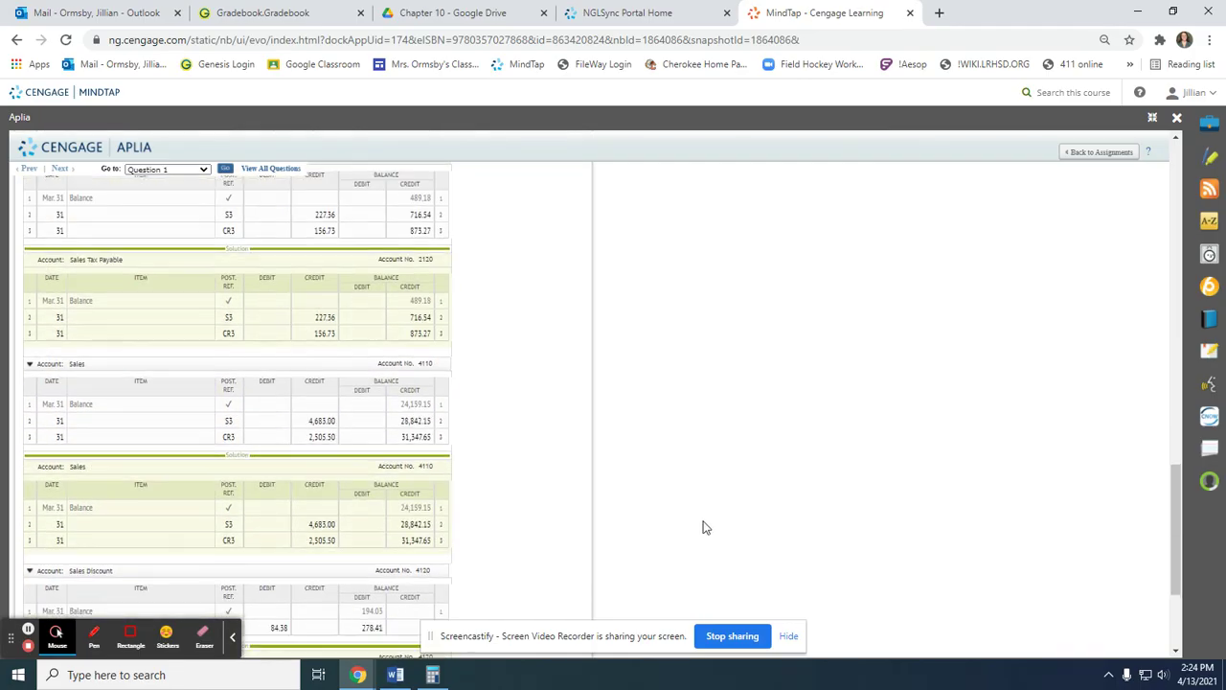
Step: Advance to step 6, AR Schedule, and review the schedule of accounts receivable for University Designs
{"action": "scroll", "coordinate": [704, 527], "scroll_direction": "down", "scroll_amount": 3}
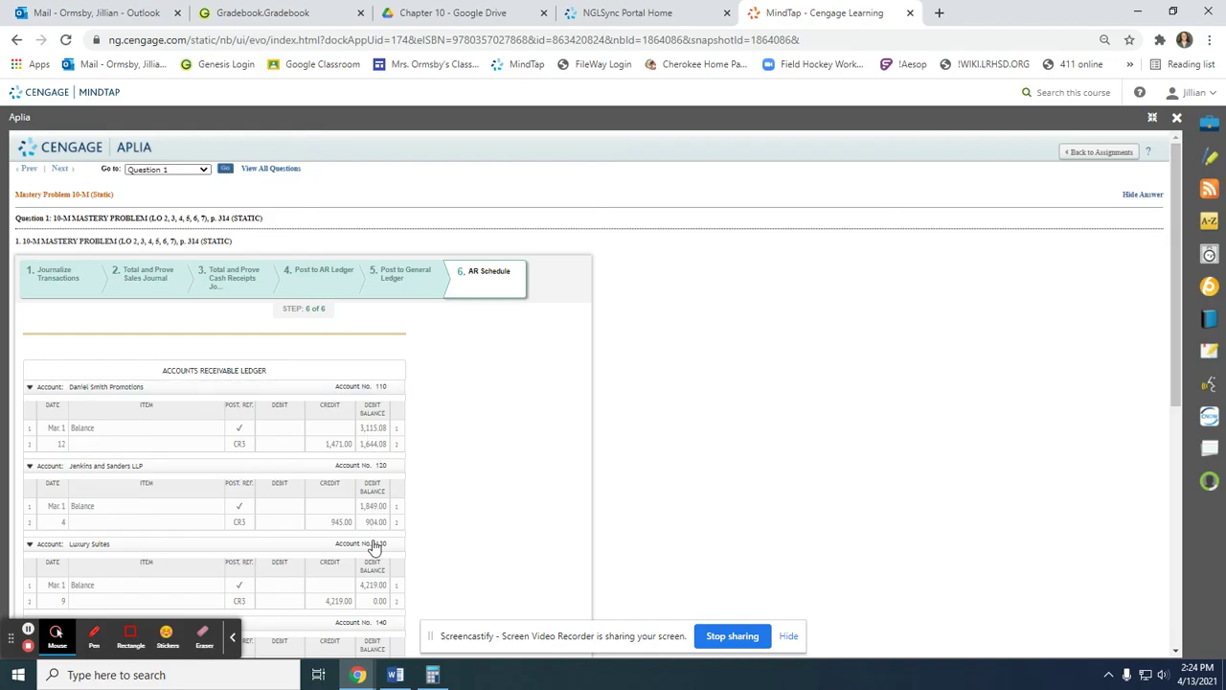
{"action": "scroll", "coordinate": [377, 537], "scroll_direction": "down", "scroll_amount": 10}
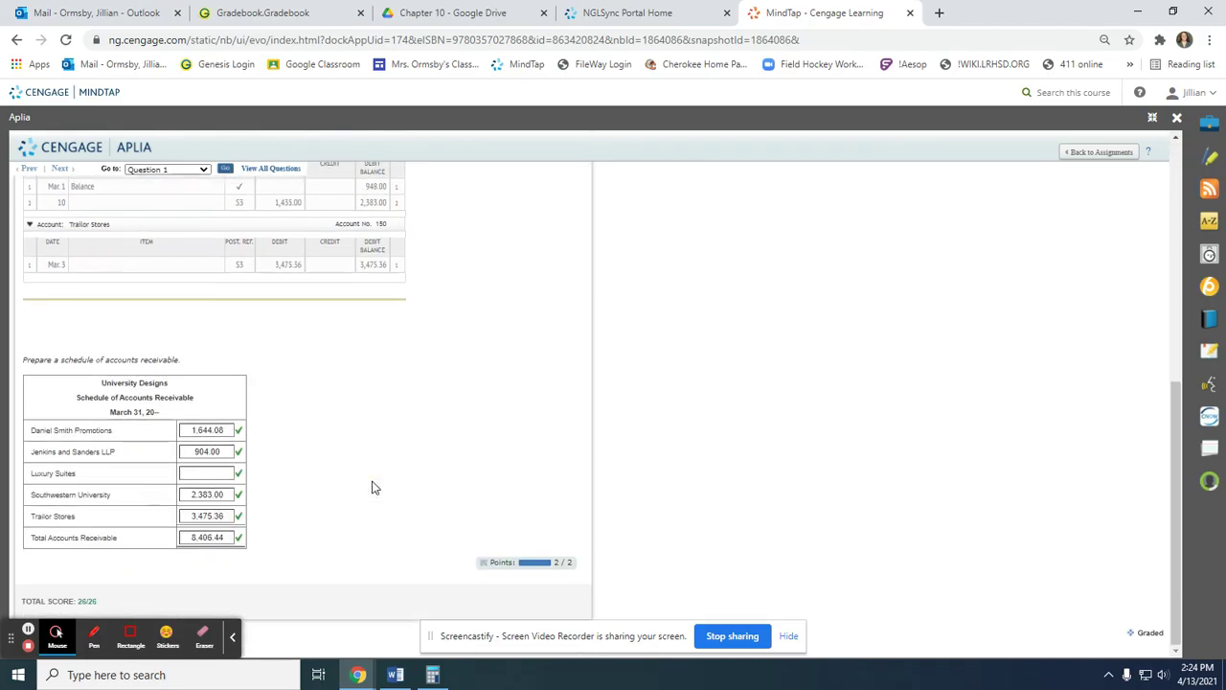